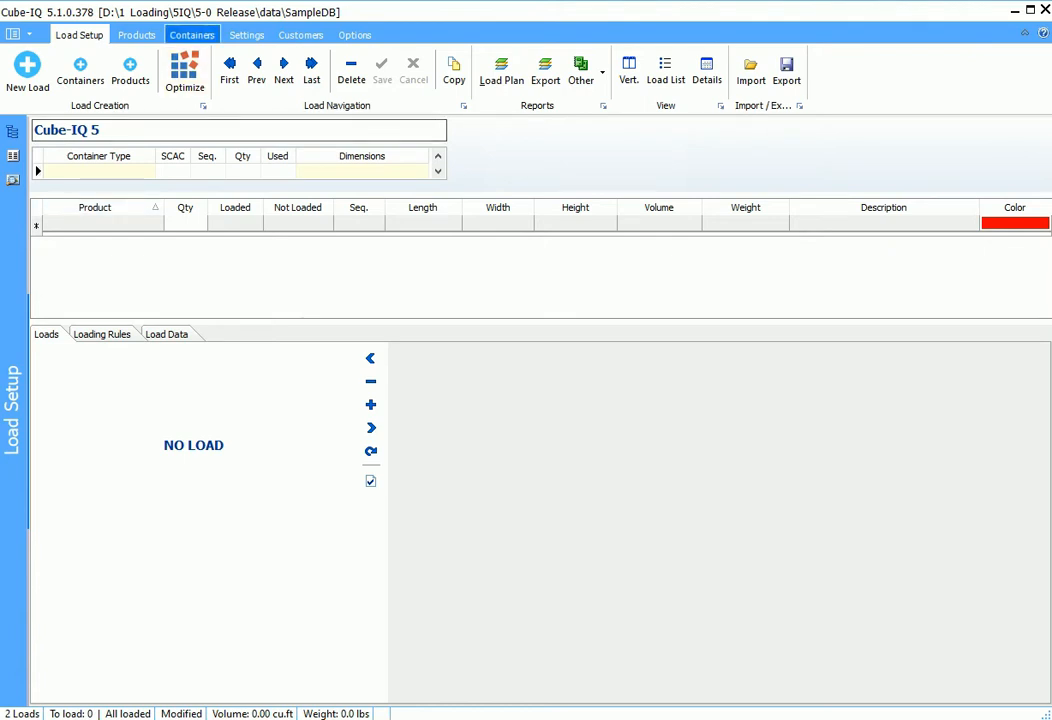
- Browse the container records through to EuroCarton, examining each container's dimensions and type
left_click(192, 35)
left_click(70, 68)
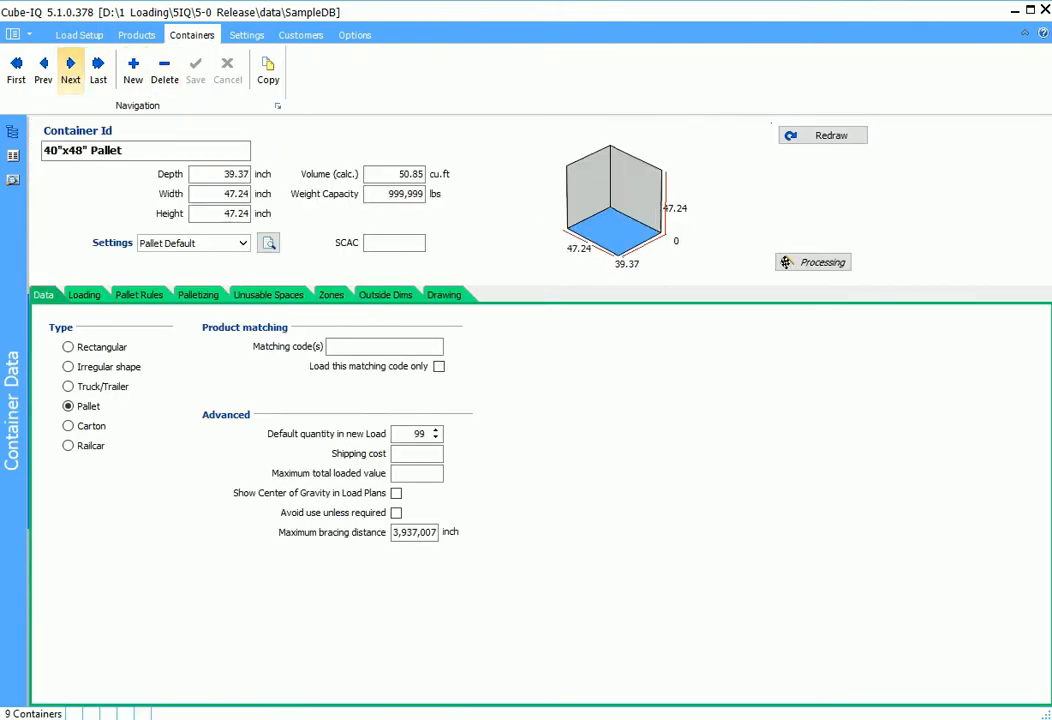
left_click(70, 68)
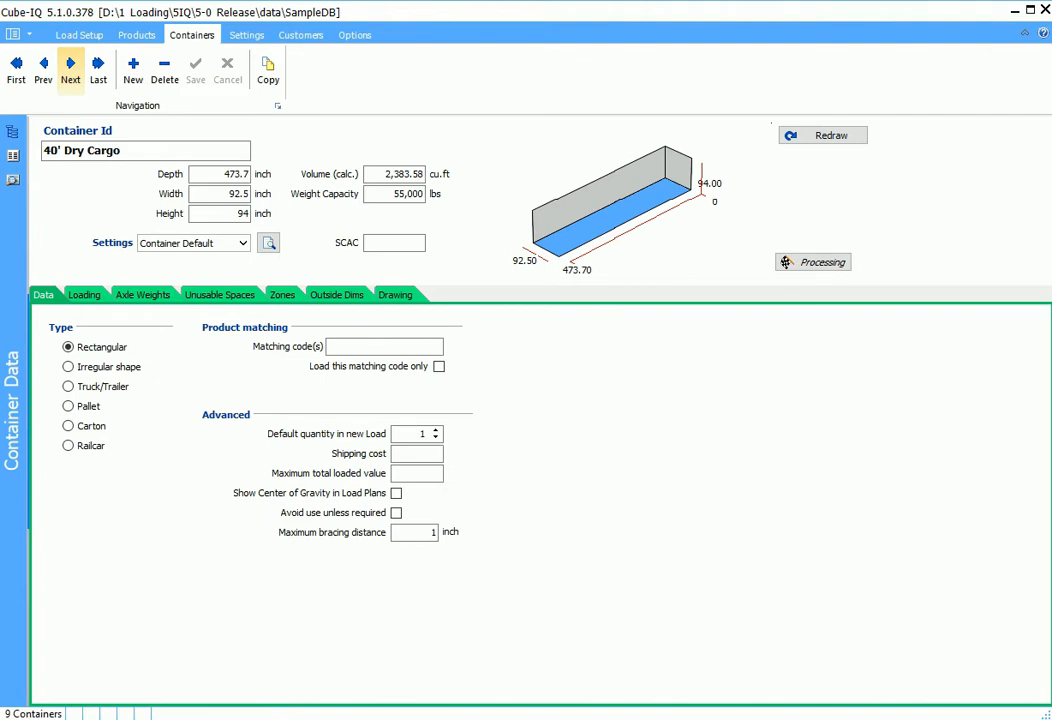
left_click(70, 68)
left_click(70, 68)
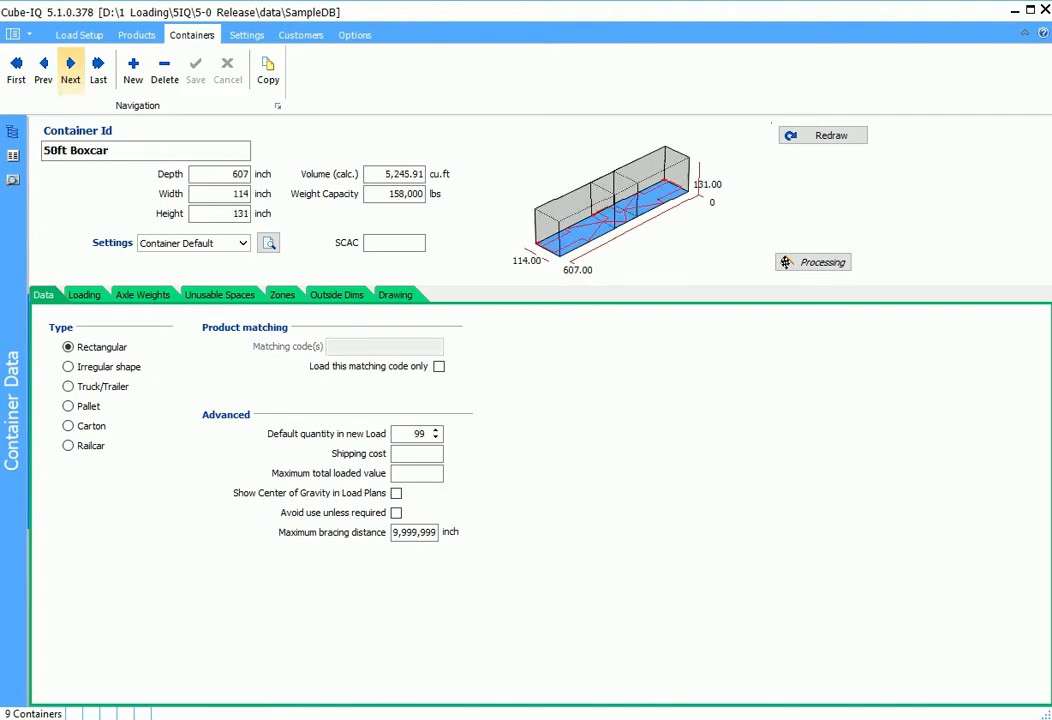
left_click(70, 68)
left_click(70, 68)
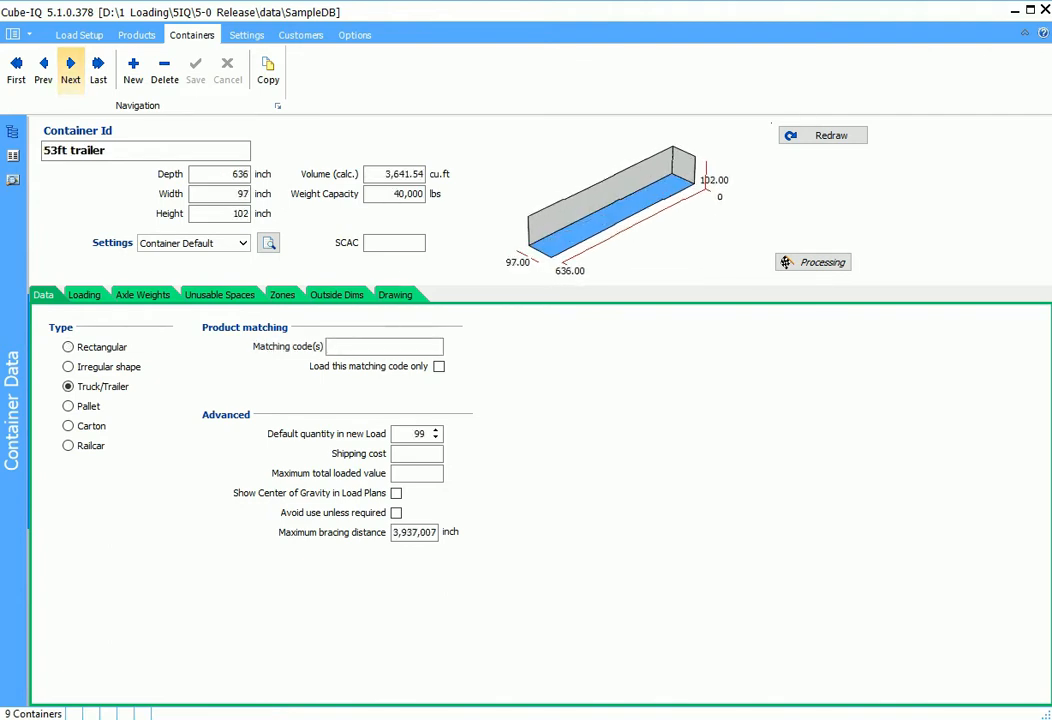
left_click(70, 68)
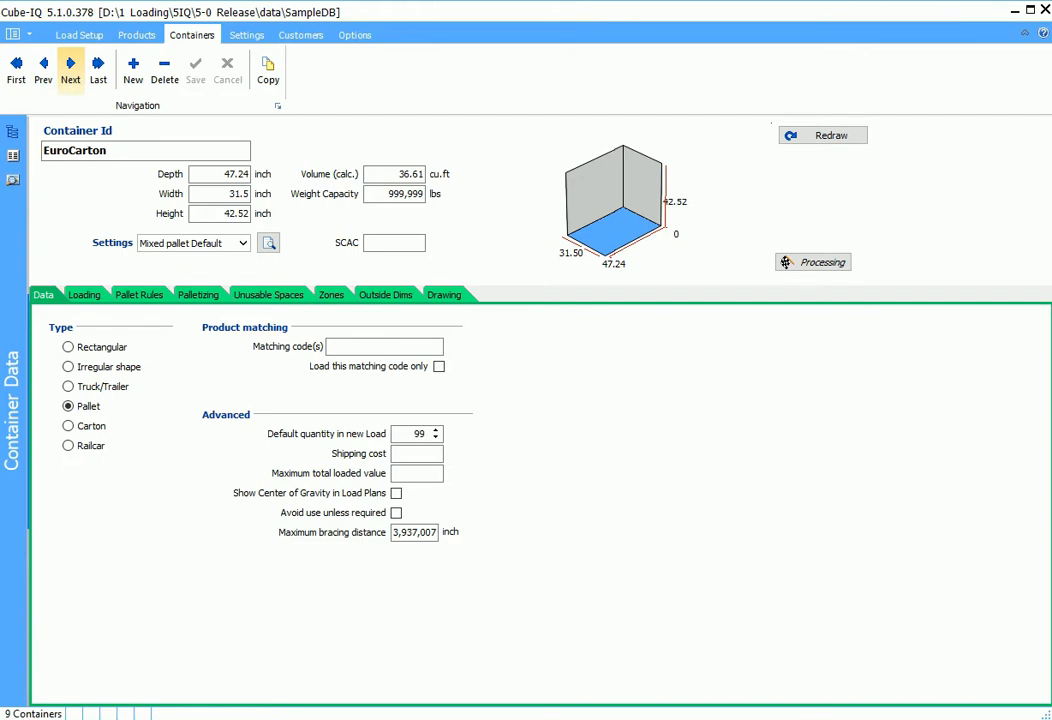
- Browse the product records back to prd 1, examining each product's dimensions, weight and shape
left_click(136, 35)
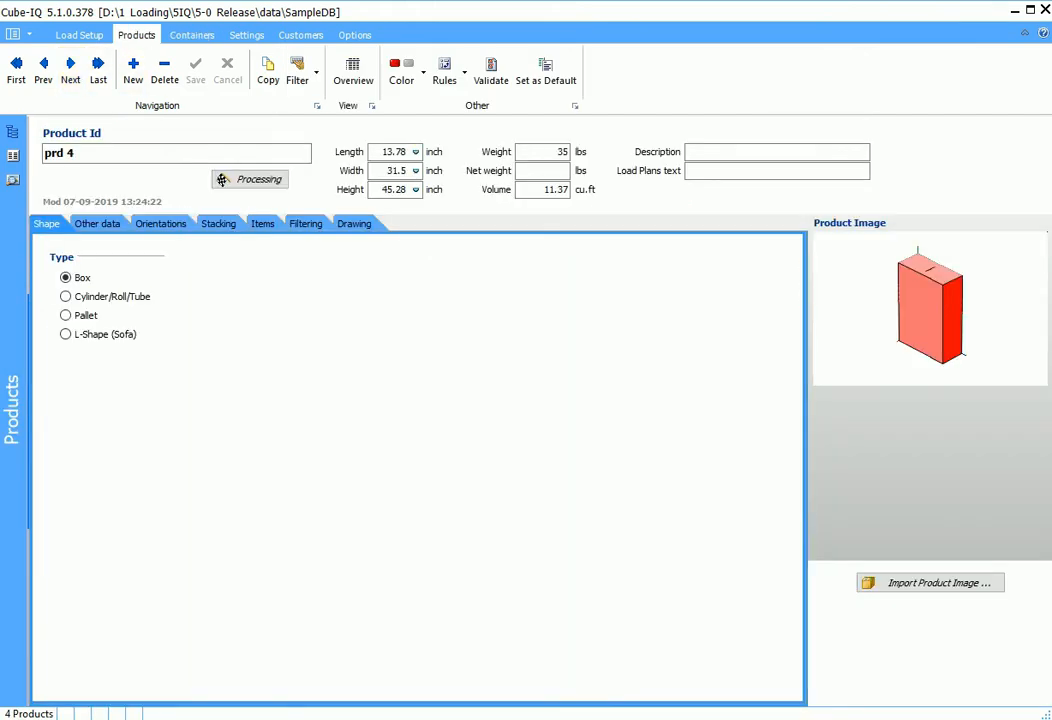
left_click(43, 68)
left_click(43, 68)
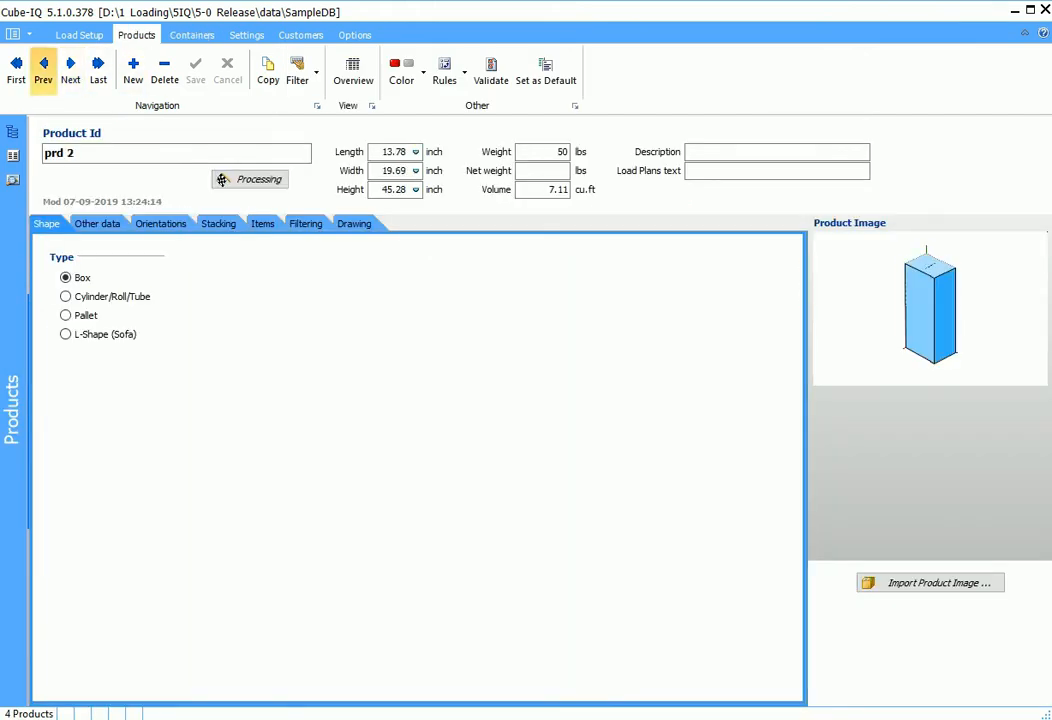
left_click(43, 68)
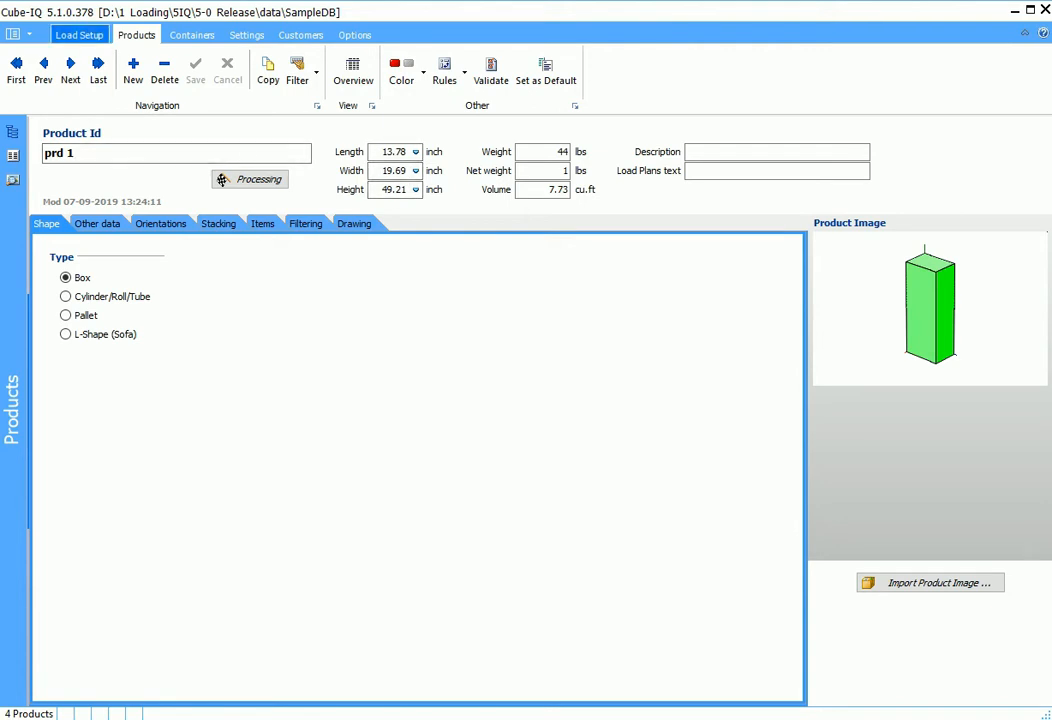
- Create a new load named "My New Load" and save it
left_click(79, 35)
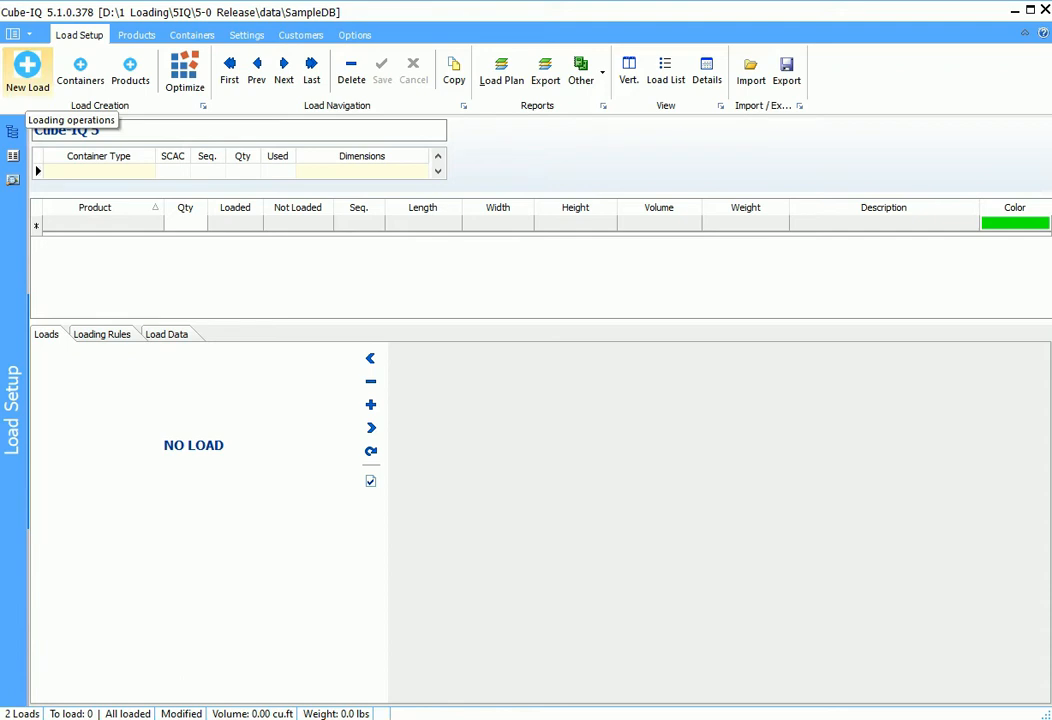
left_click(27, 72)
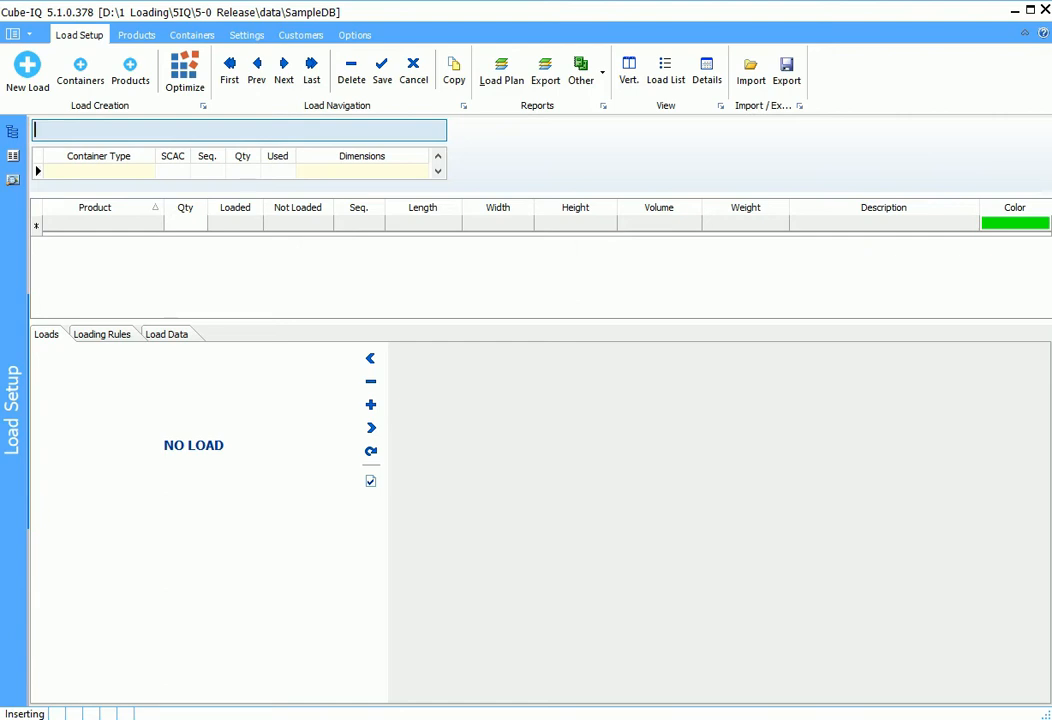
type("My New Load")
left_click(382, 70)
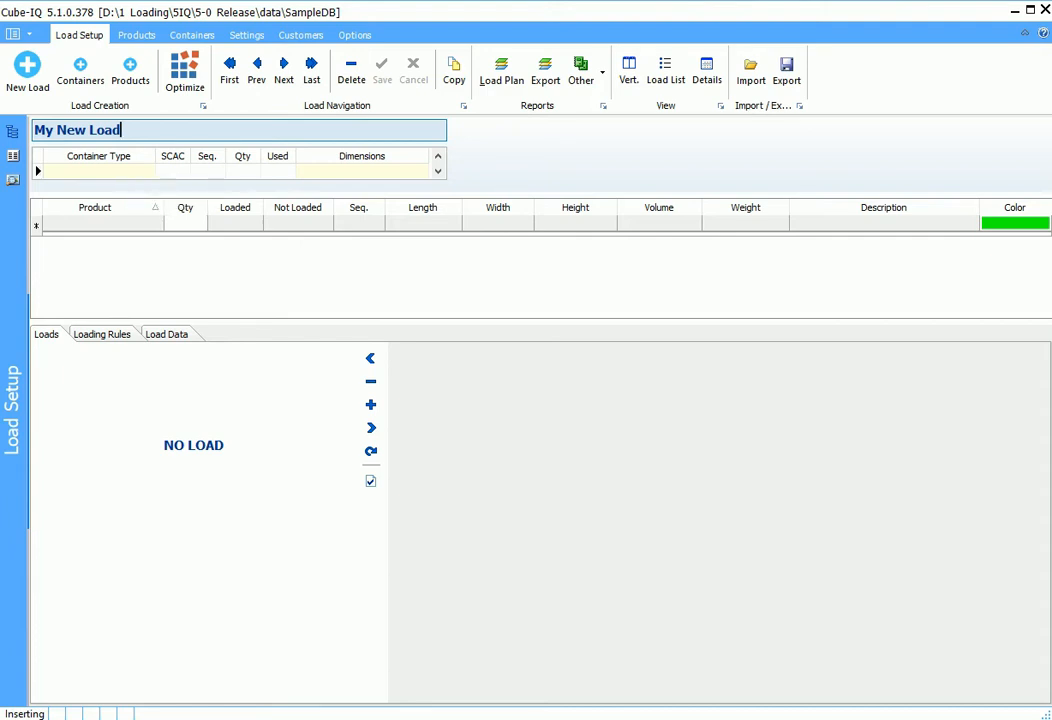
- Add the 20' Dry Cargo container to the load with a quantity of 1
right_click(127, 177)
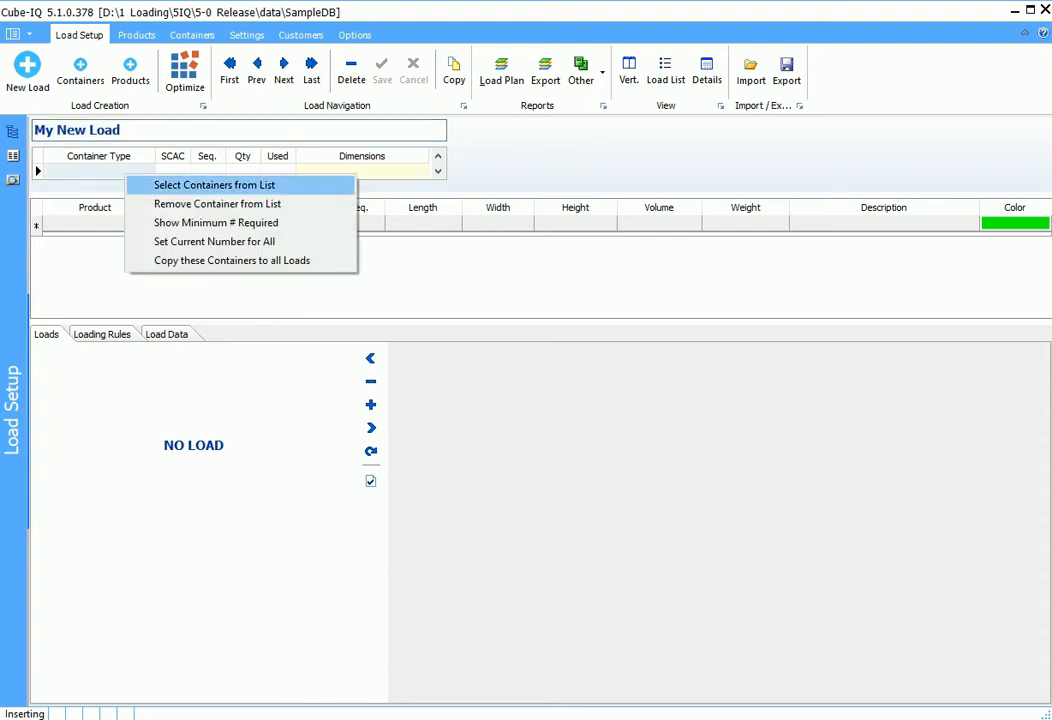
left_click(214, 185)
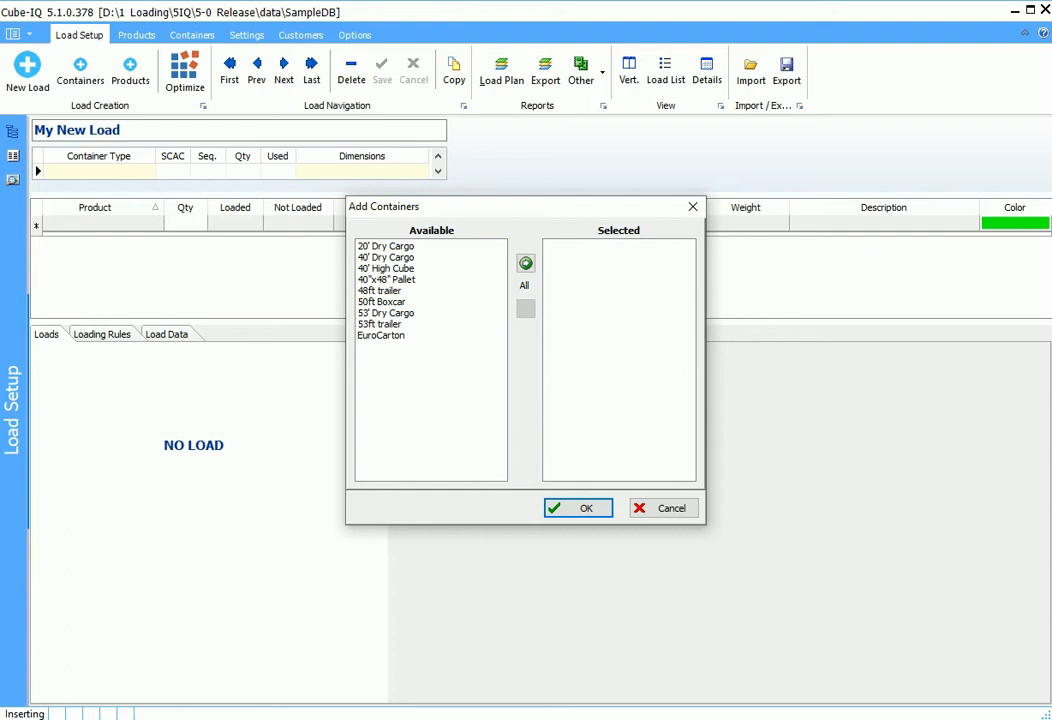
double_click(386, 246)
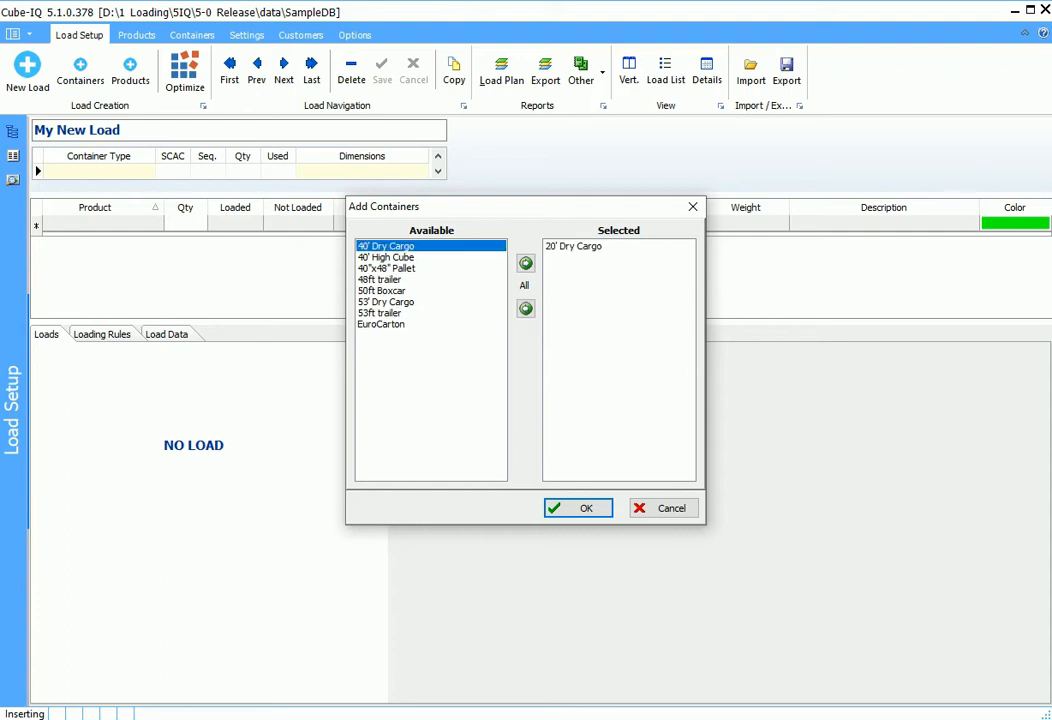
key("Return")
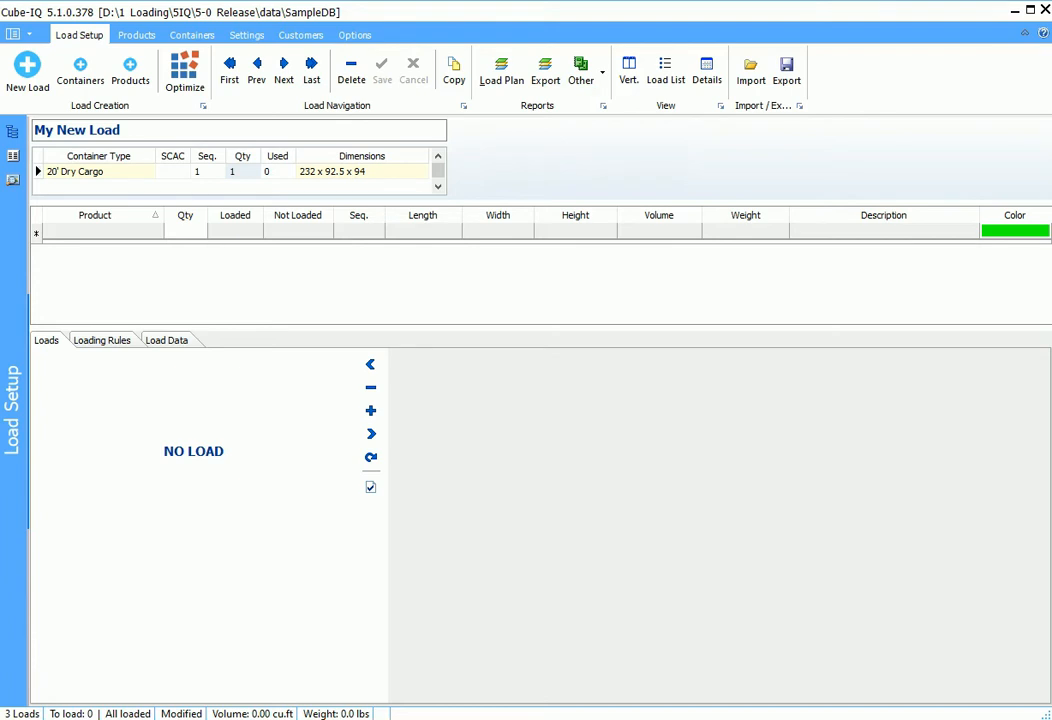
left_click(231, 171)
type("99")
key("BackSpace")
key("BackSpace")
type("1")
- Add the products prd 1, prd 2, prd 3 and prd 4 to the load
right_click(129, 233)
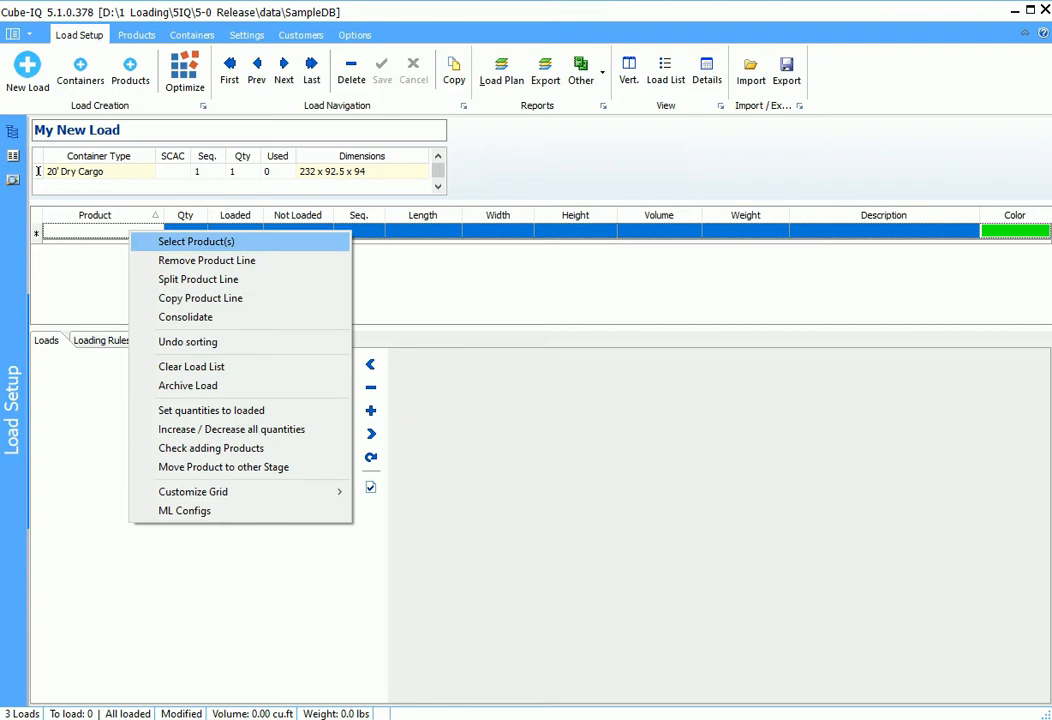
left_click(196, 241)
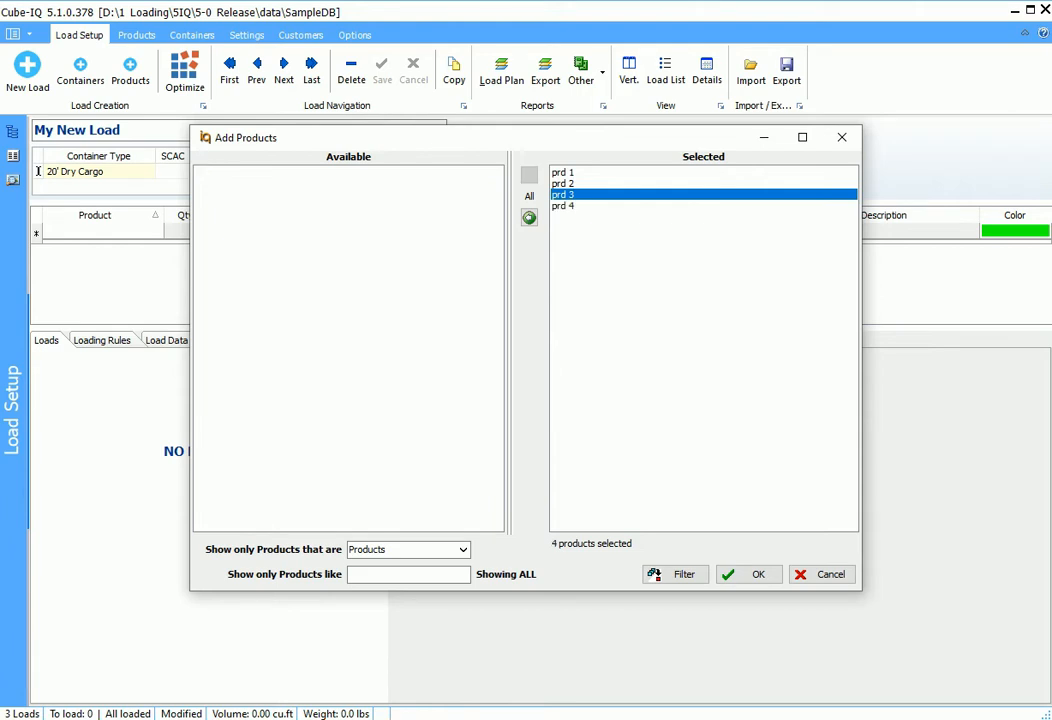
key("Return")
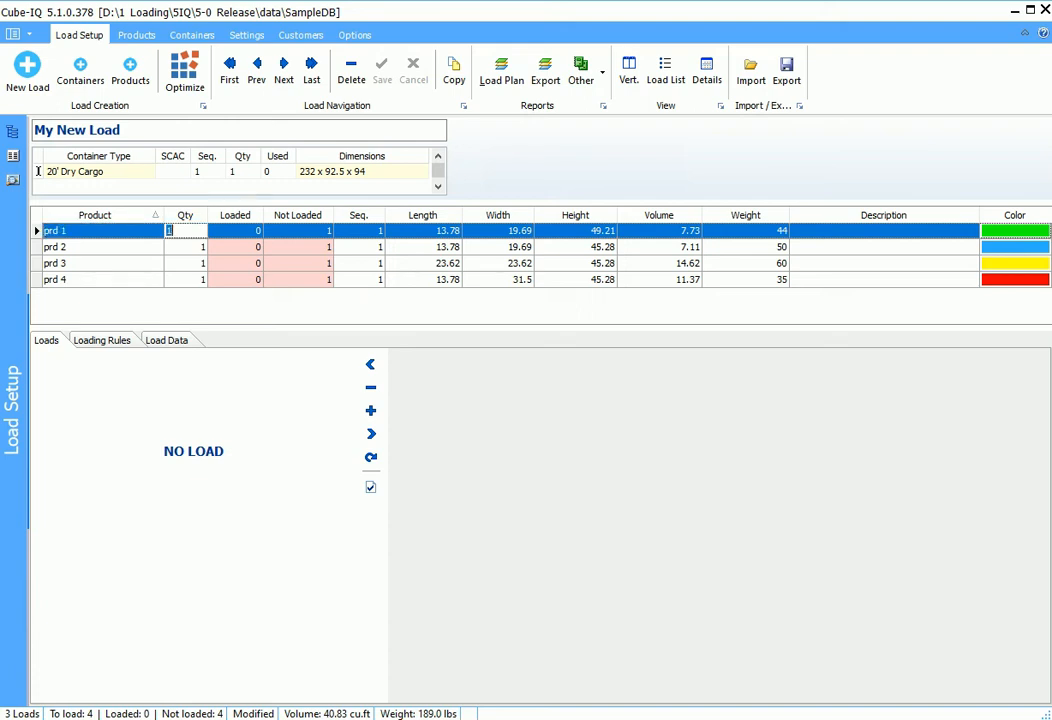
- Set the product quantities to 11 for prd 1, 20 for prd 2, 30 for prd 3 and 35 for prd 4
key("Down")
key("Down")
key("Up")
key("Up")
type("11")
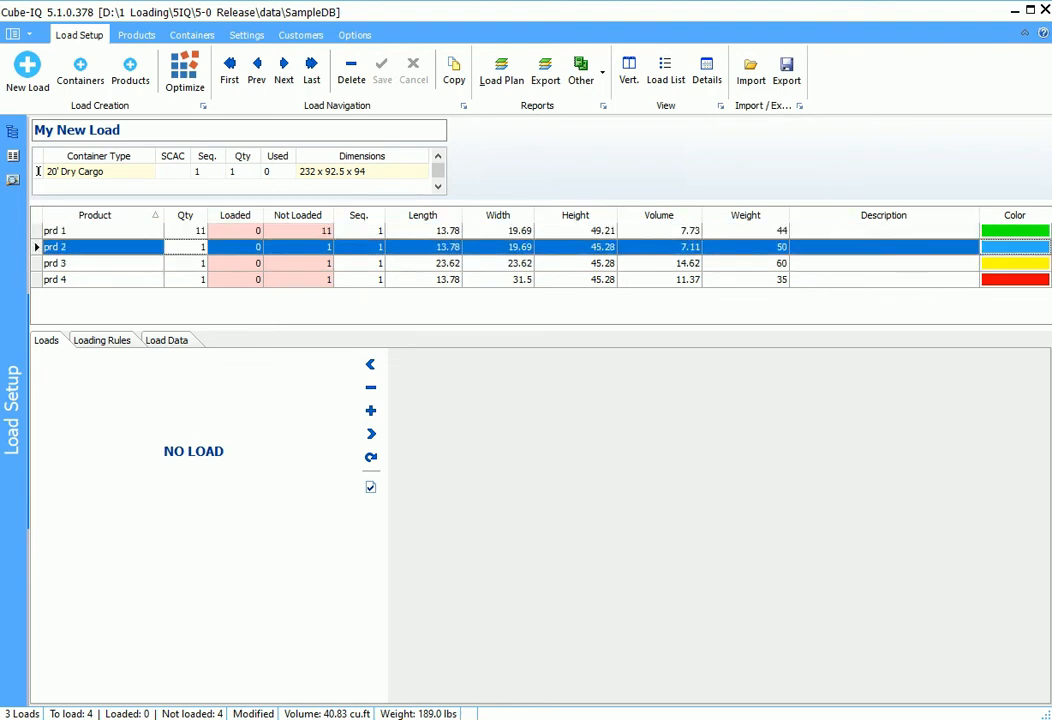
type("20")
key("Down")
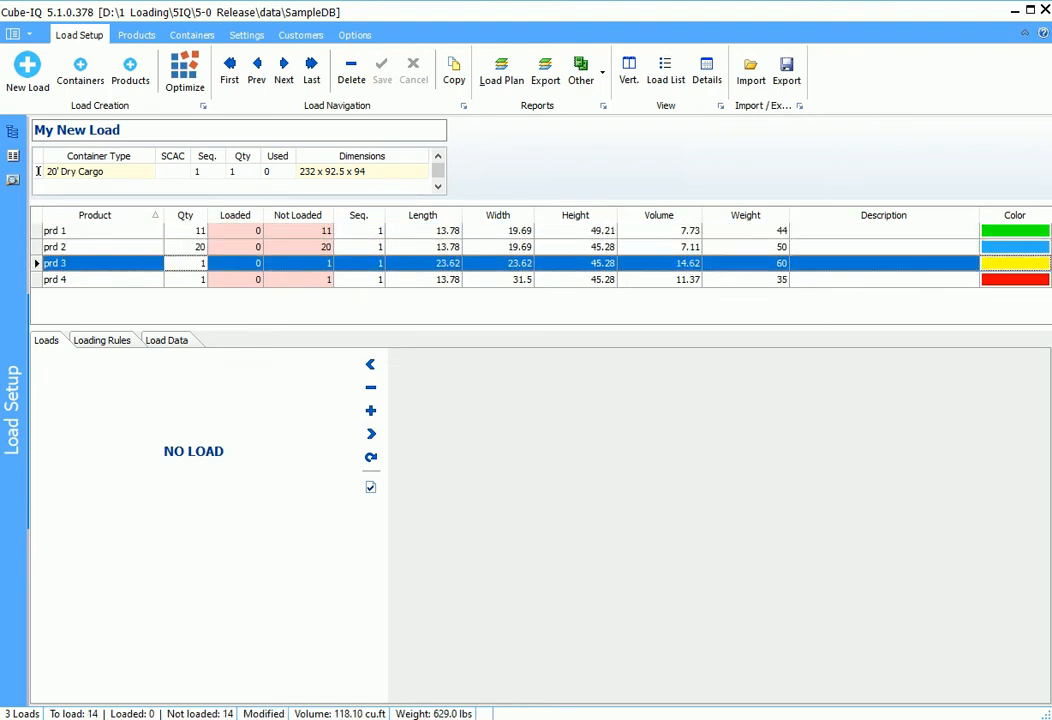
type("30")
key("Down")
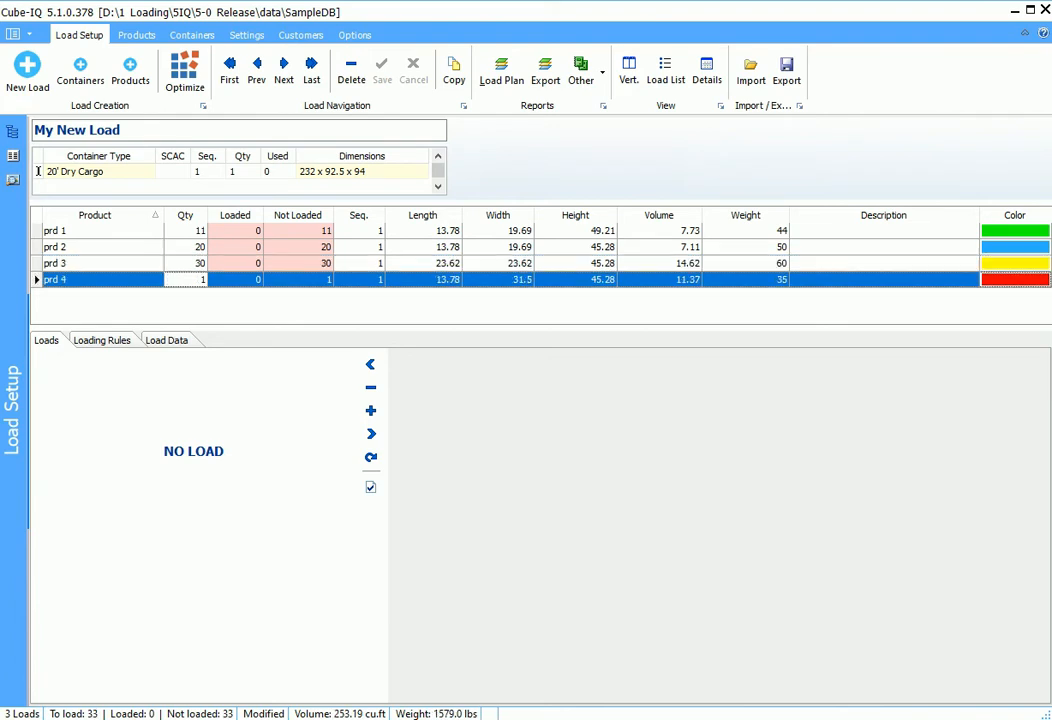
type("35")
key("Return")
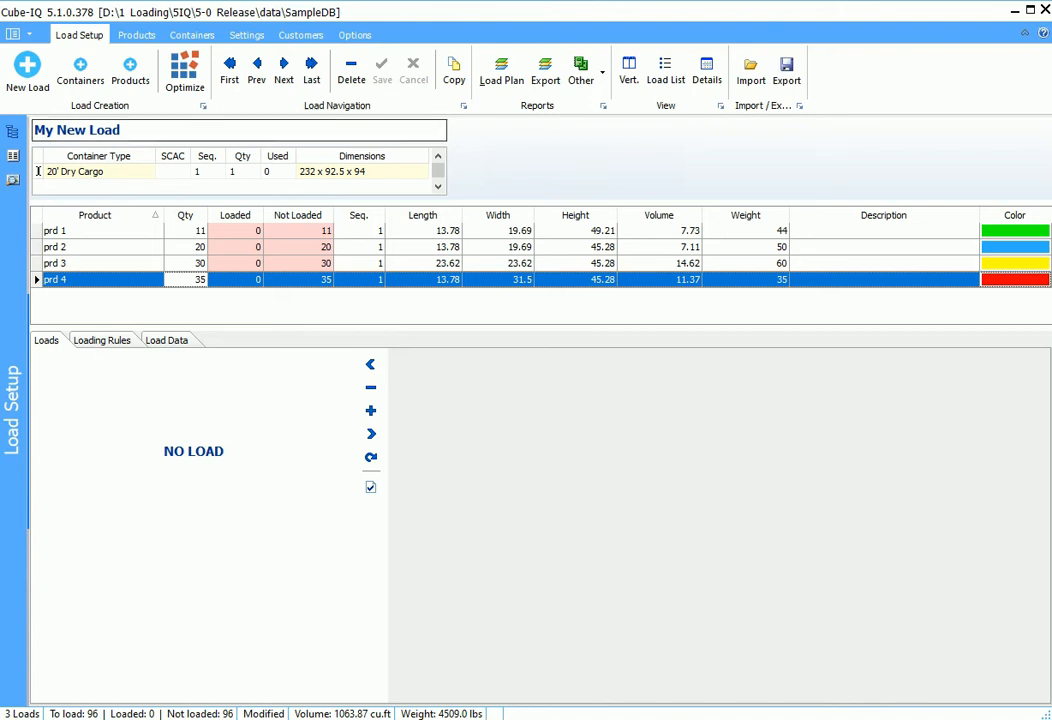
- Optimize My New Load to pack its products into the container
left_click(122, 130)
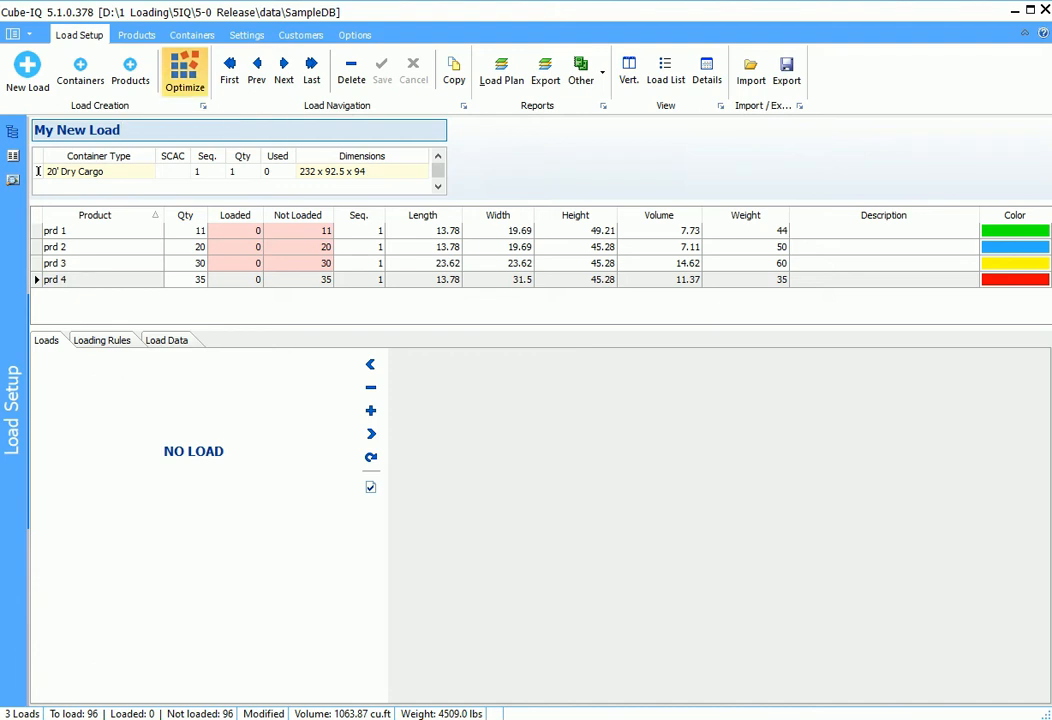
left_click(184, 72)
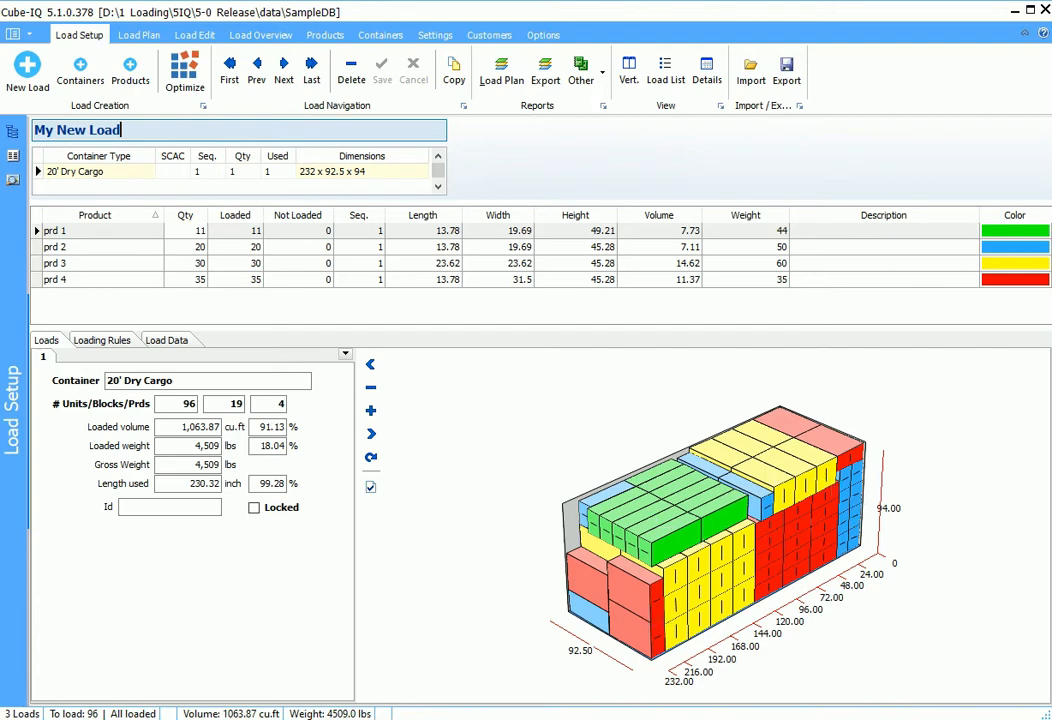
mouse_move(688, 604)
left_mouse_down()
mouse_move(890, 605)
mouse_move(680, 600)
left_mouse_up()
scroll(715, 533, "up", 1)
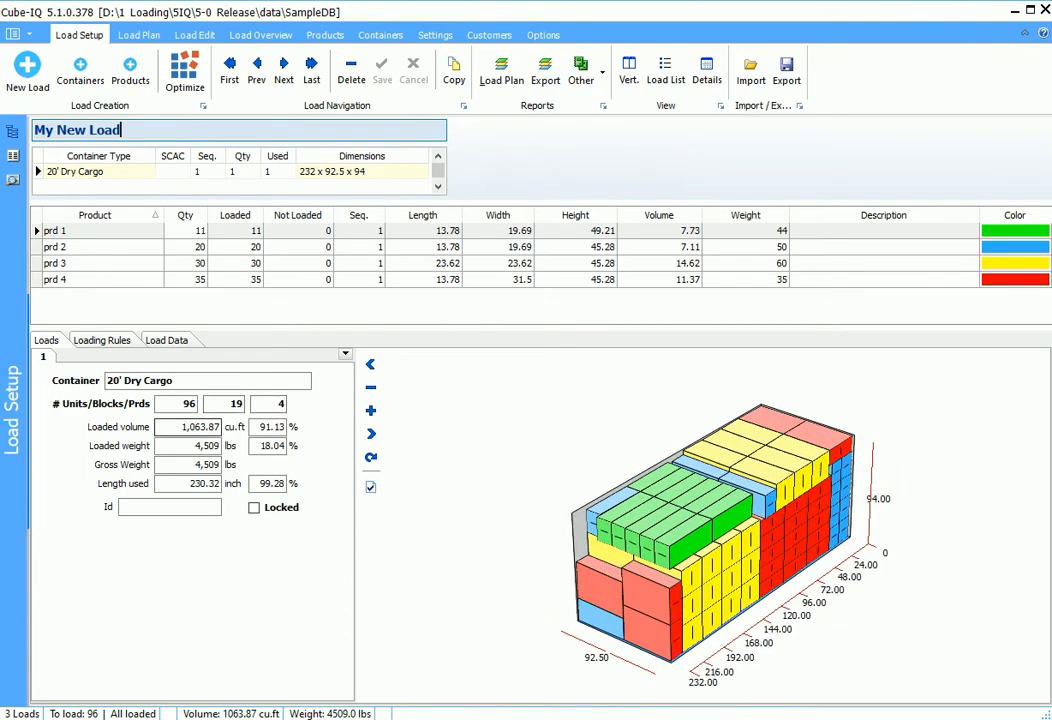
- Check the loaded volume and loaded weight of the packed container, including their utilization percentages
left_click(184, 427)
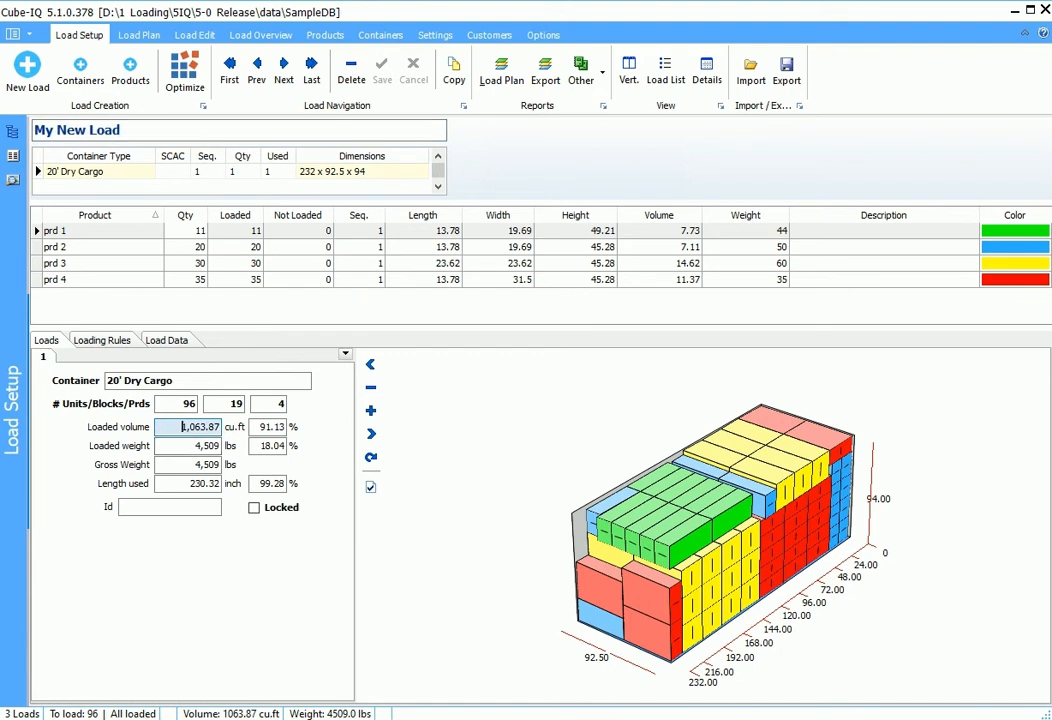
left_click(270, 427)
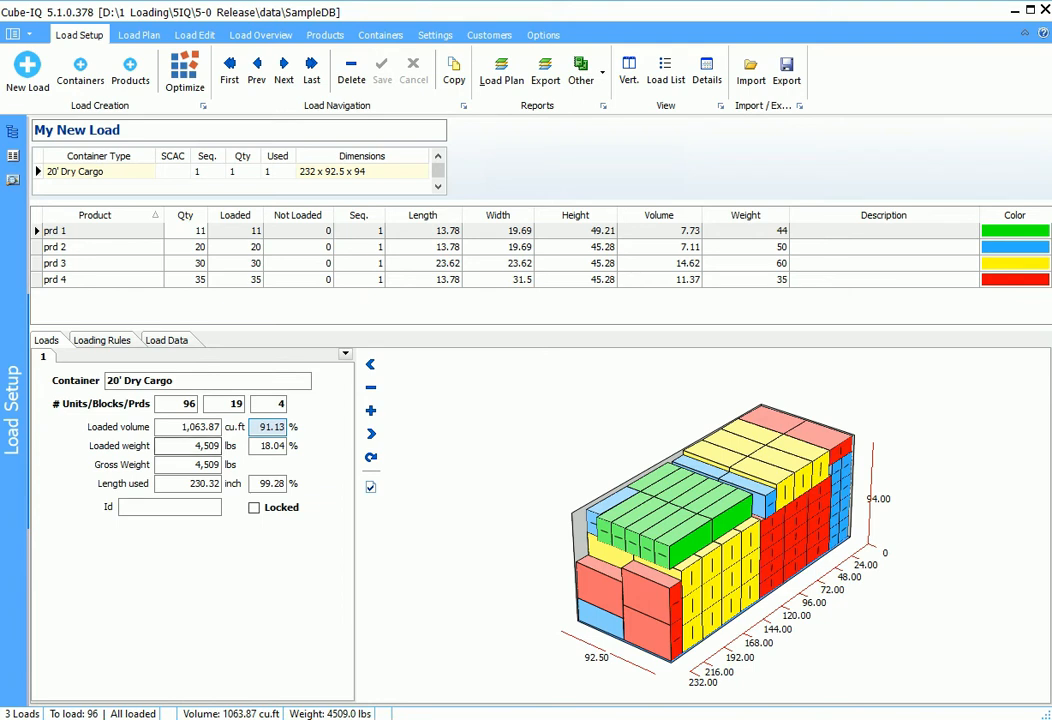
left_click(197, 446)
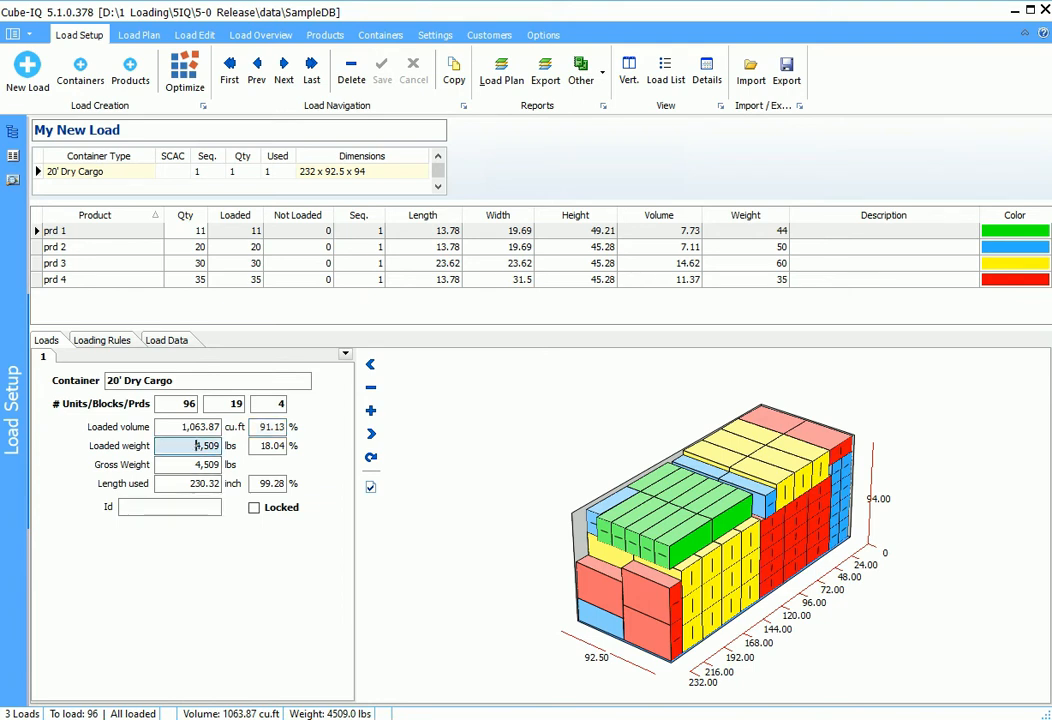
left_click(262, 445)
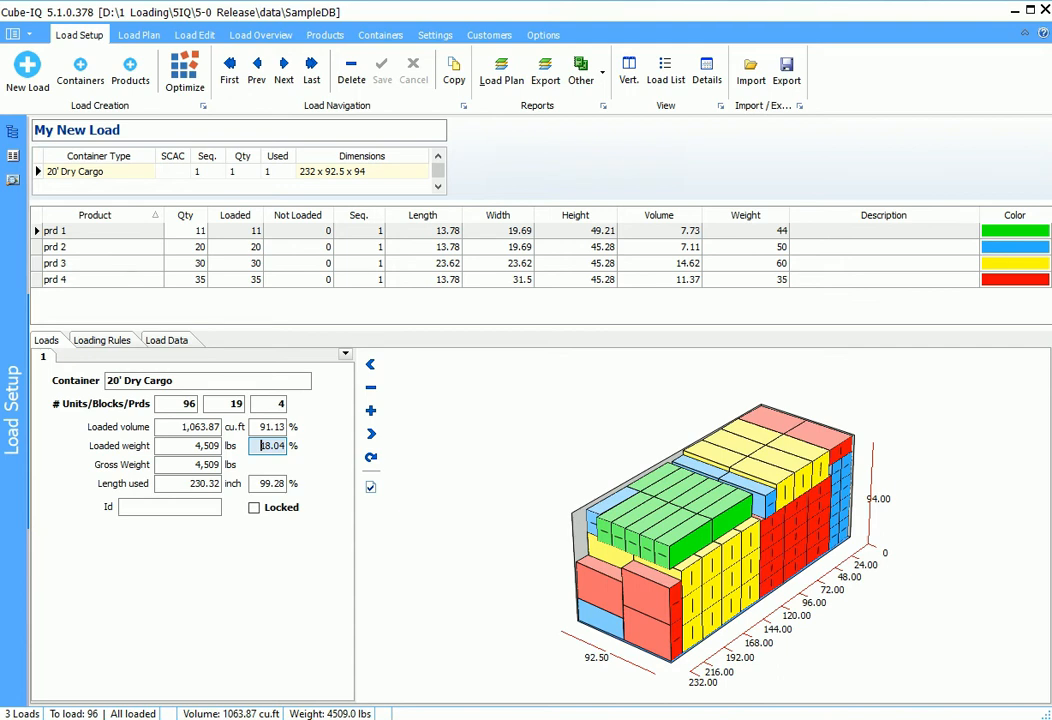
- Inspect the 3D load plan from the right, back, left and front, finishing in the top-front-right corner view
left_click(139, 35)
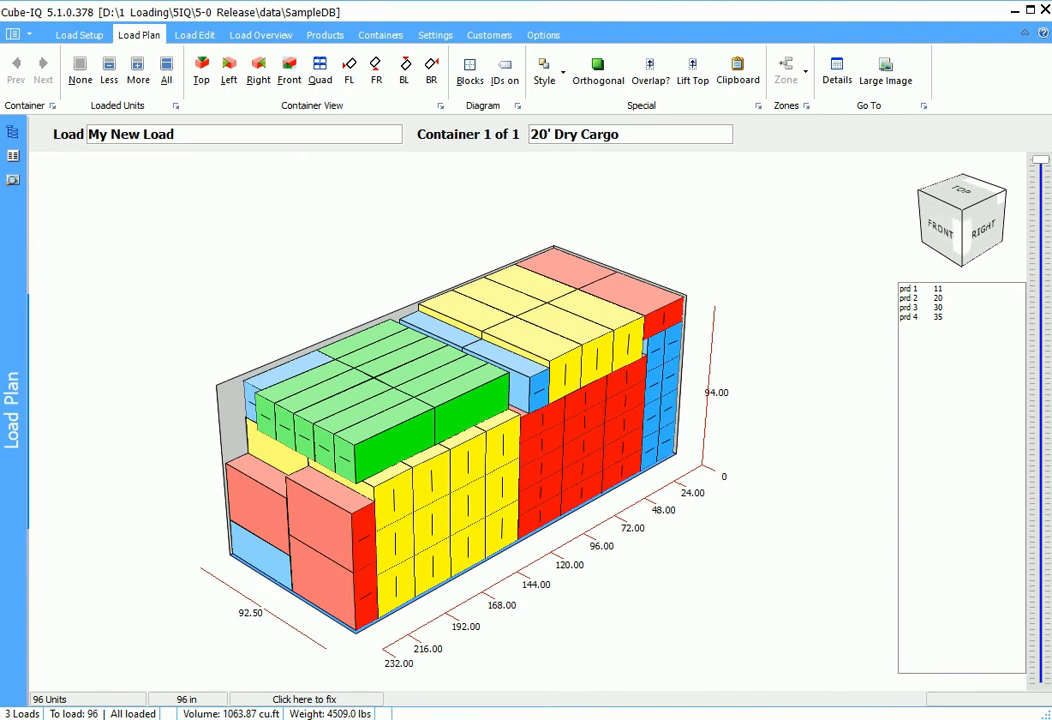
left_click(982, 228)
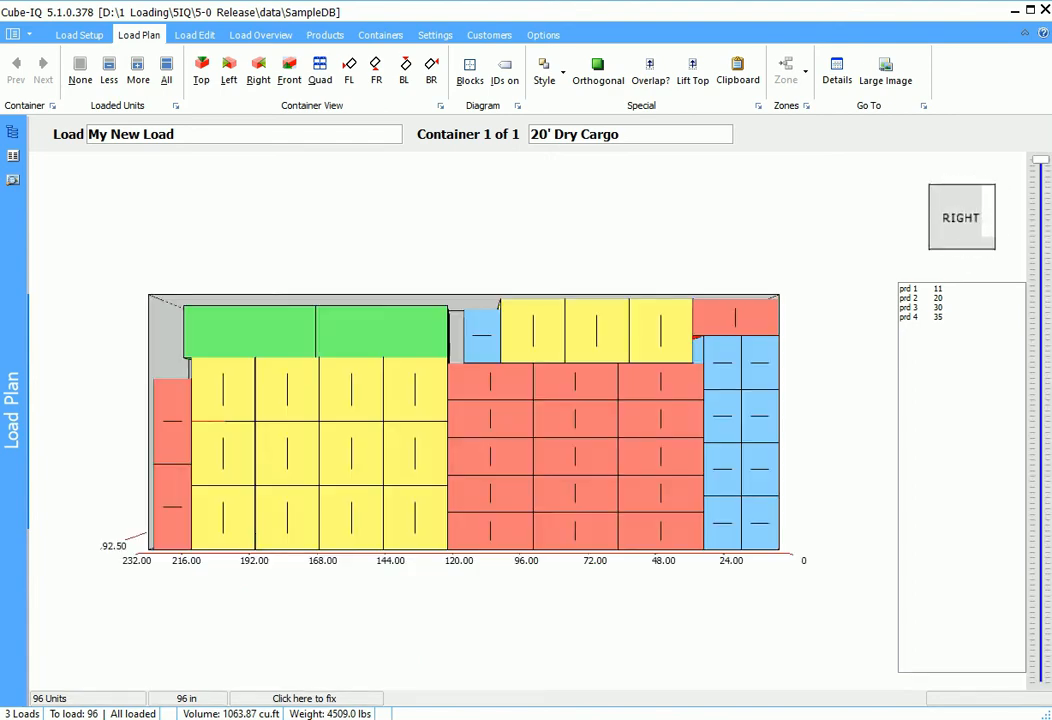
left_click(992, 217)
left_click(998, 220)
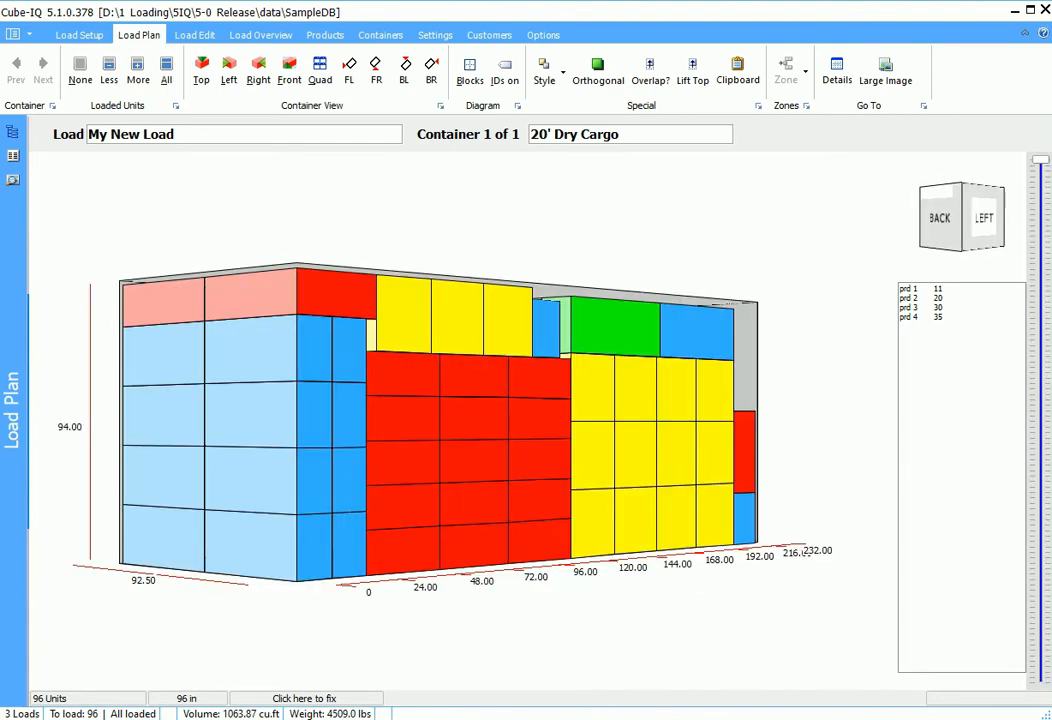
left_click(992, 217)
left_click(992, 217)
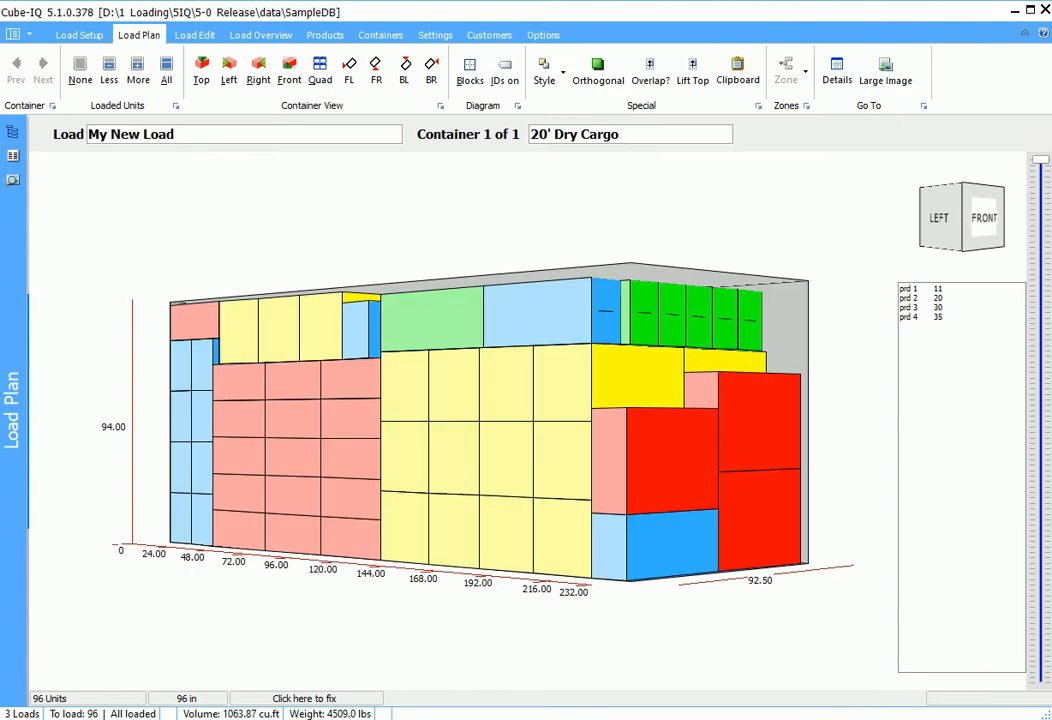
left_click(992, 217)
left_click(992, 217)
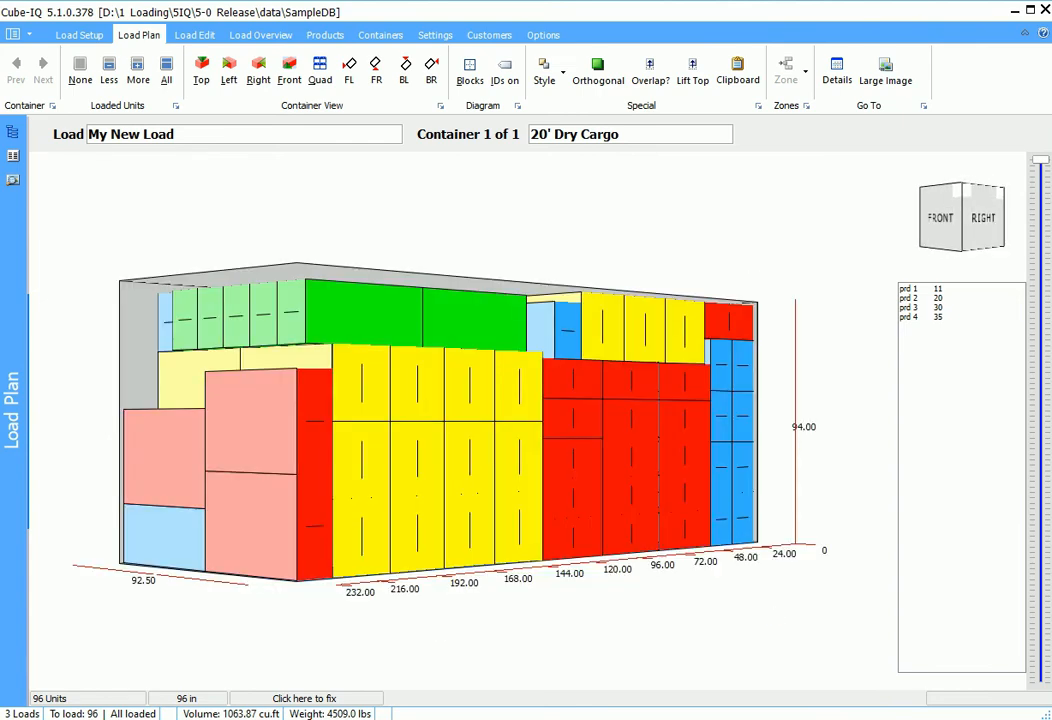
left_click(962, 192)
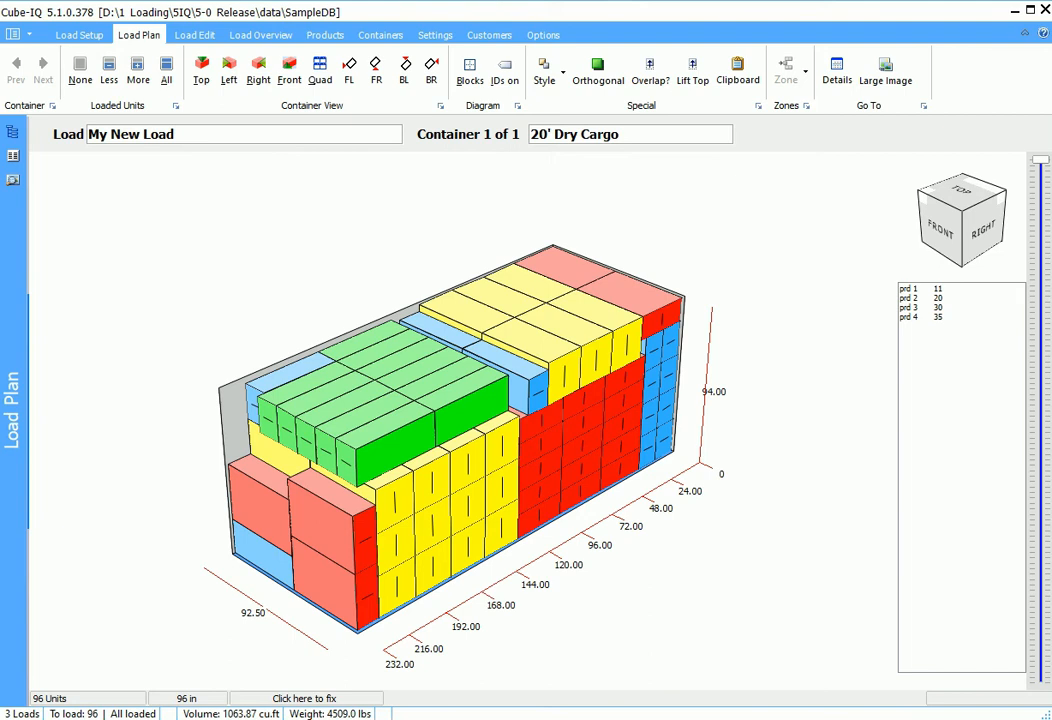
- Empty the container diagram and replay the loading sequence block by block until all units are displayed
mouse_move(1040, 161)
left_mouse_down()
mouse_move(1040, 678)
mouse_move(1040, 162)
left_mouse_up()
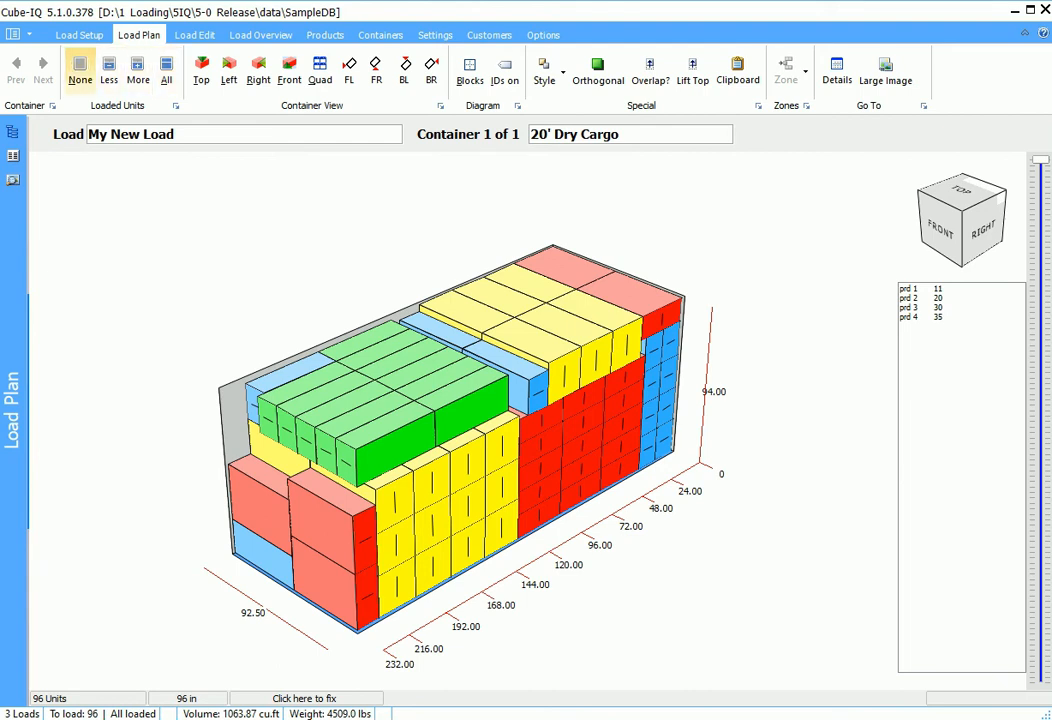
left_click(80, 70)
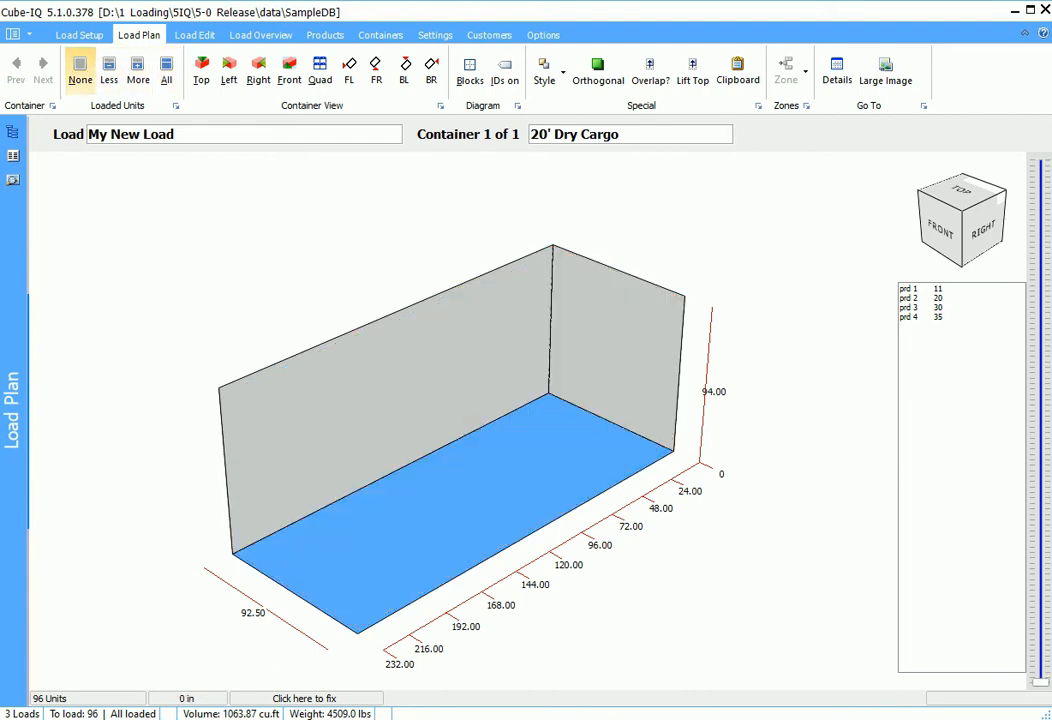
left_click(138, 70)
left_click(138, 70)
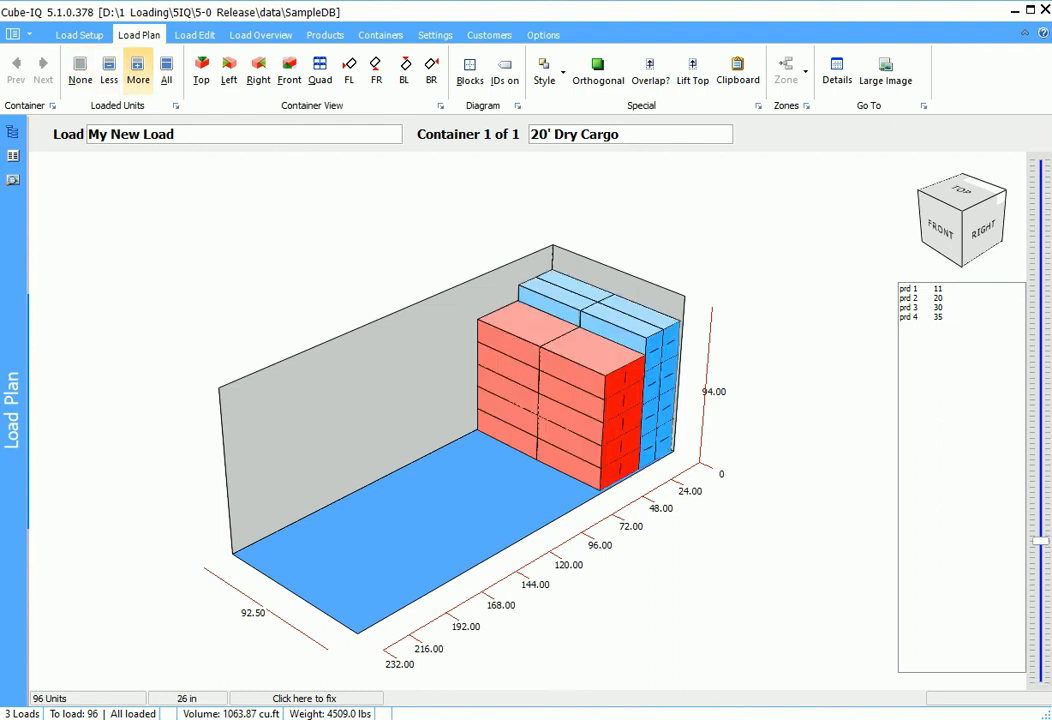
left_click(138, 70)
left_click(138, 70)
left_click(138, 70)
left_click(138, 70)
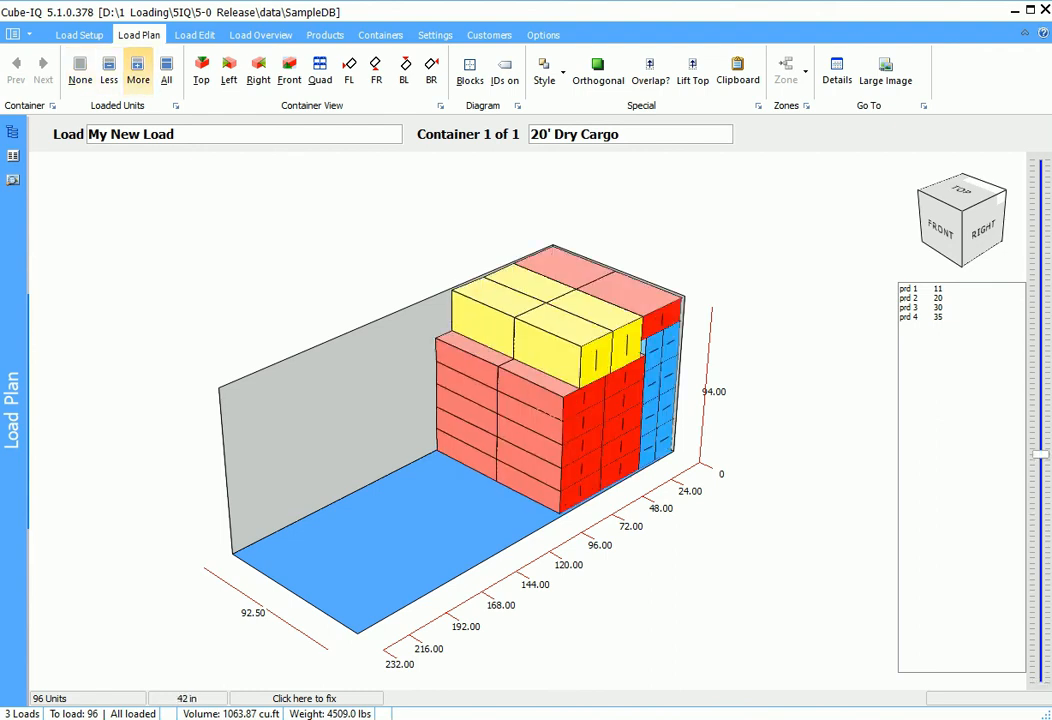
left_click(138, 70)
left_click(138, 70)
left_click(138, 71)
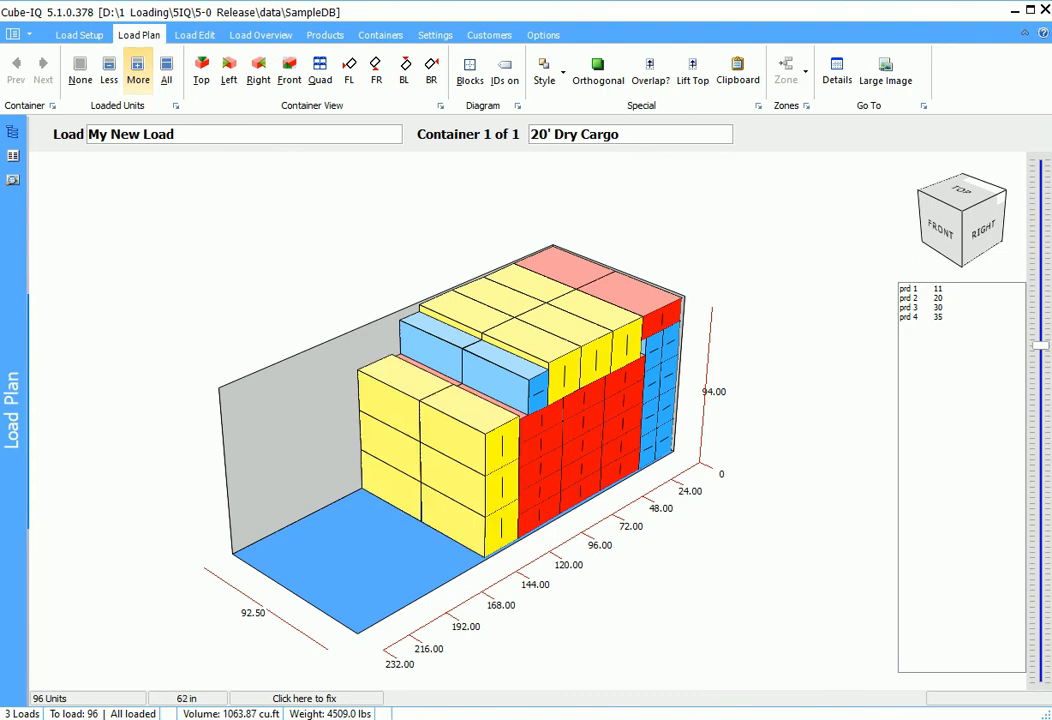
left_click(138, 71)
left_click(138, 71)
left_click(138, 71)
left_click(138, 71)
left_click(138, 71)
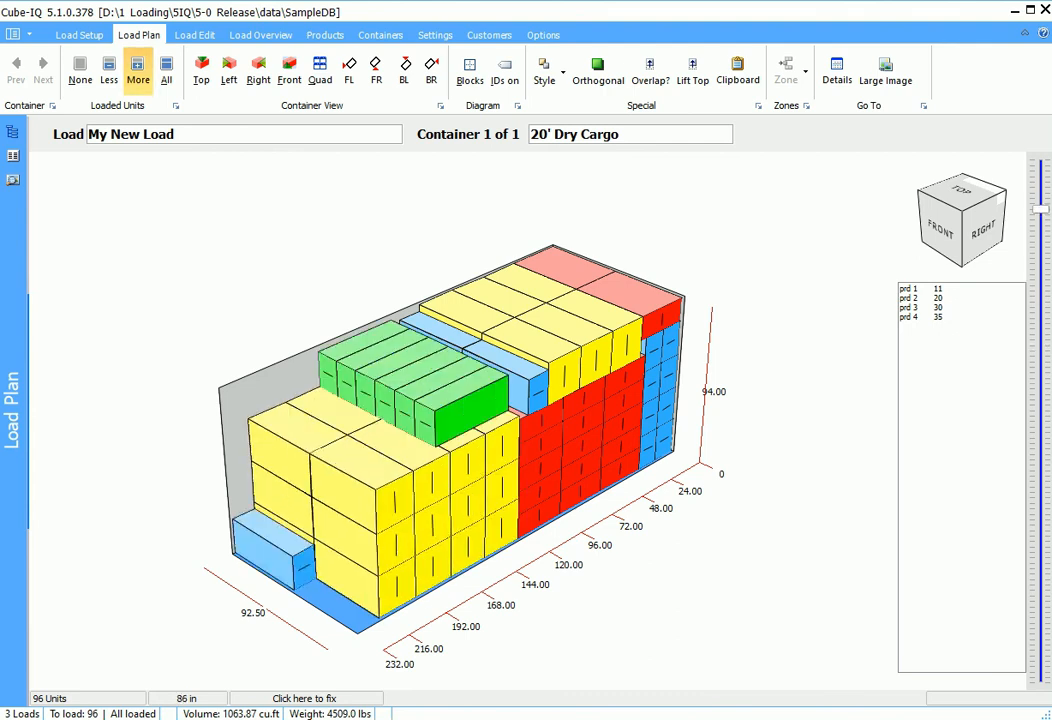
left_click(138, 71)
left_click(138, 71)
left_click(138, 71)
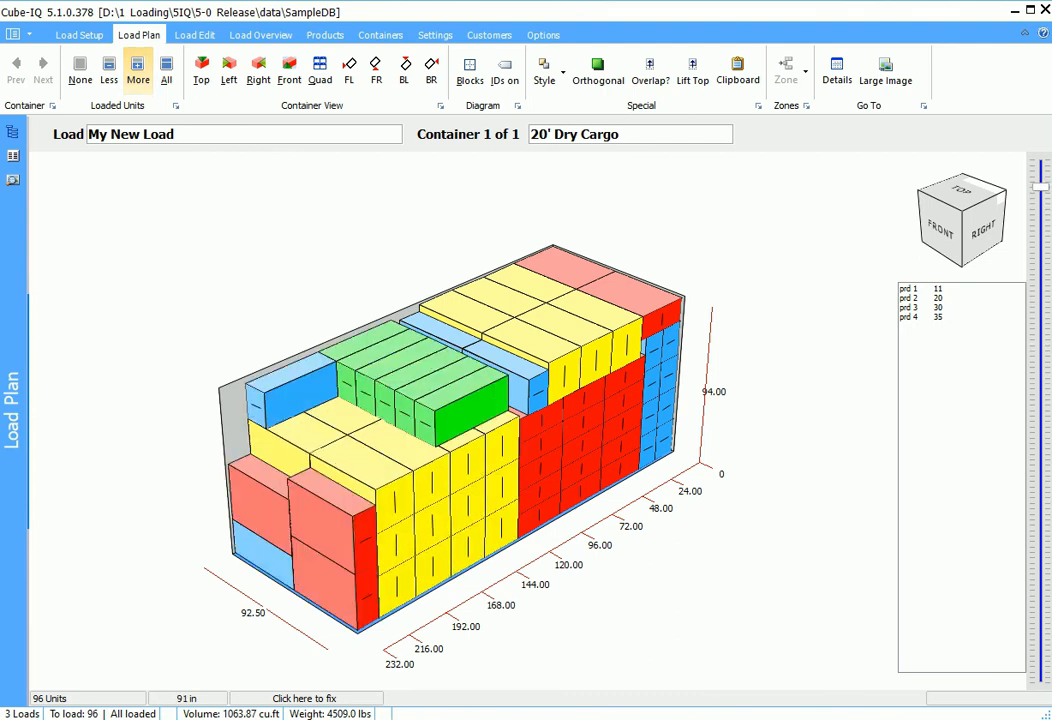
left_click(138, 71)
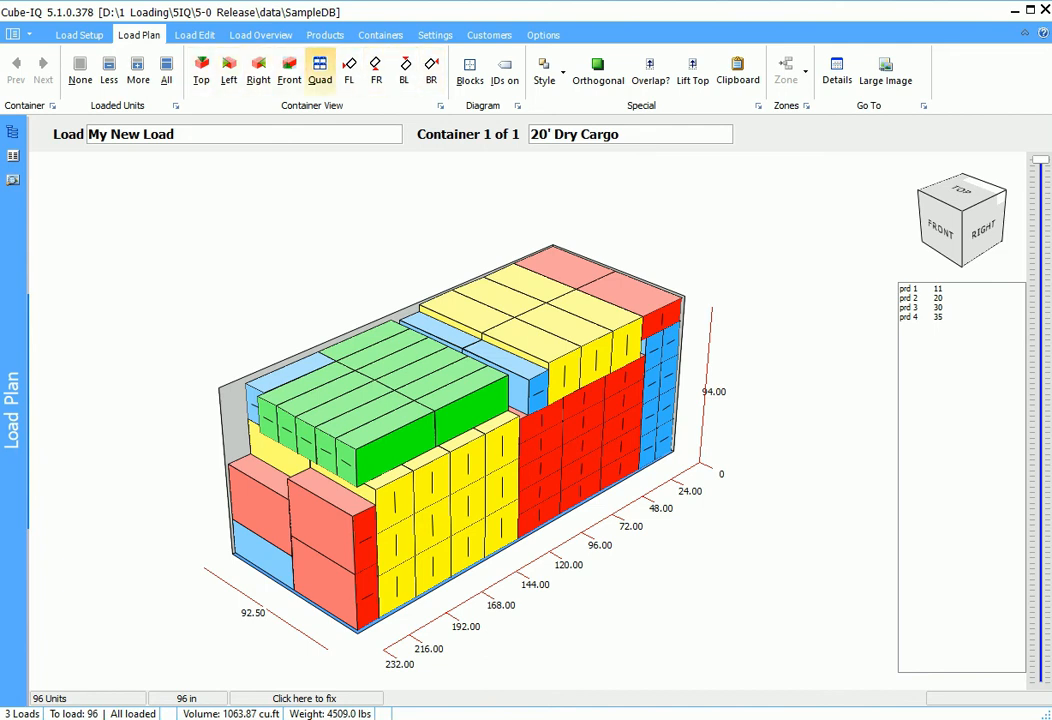
- View the load plan from the top, left, right and front, finishing with the quad view
left_click(201, 70)
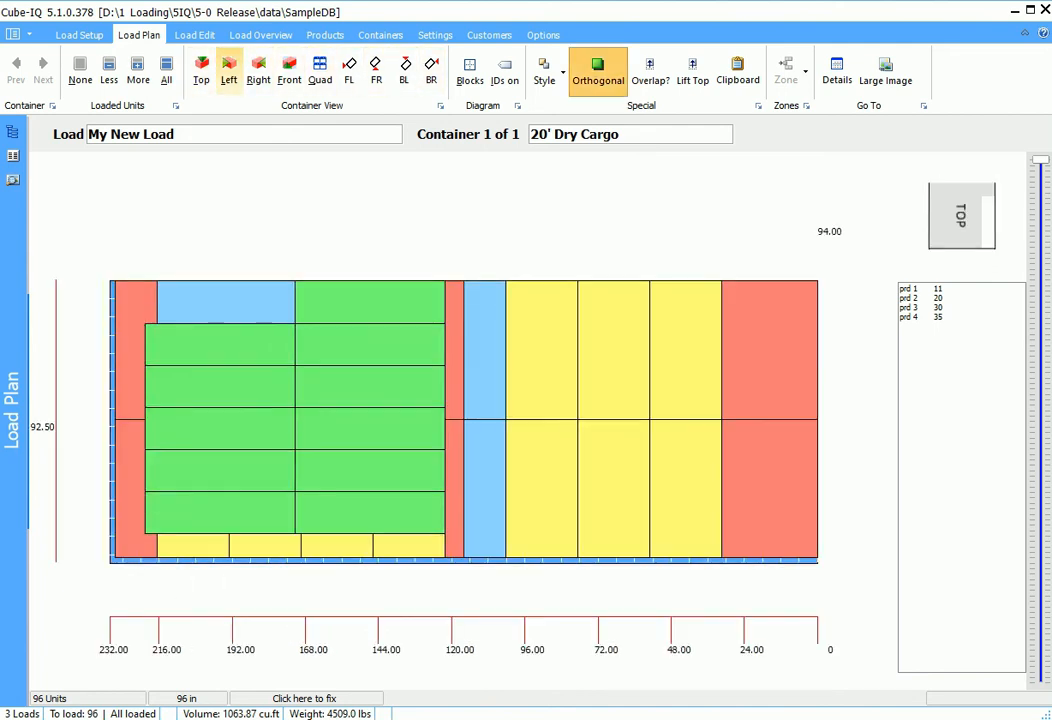
left_click(229, 70)
left_click(258, 70)
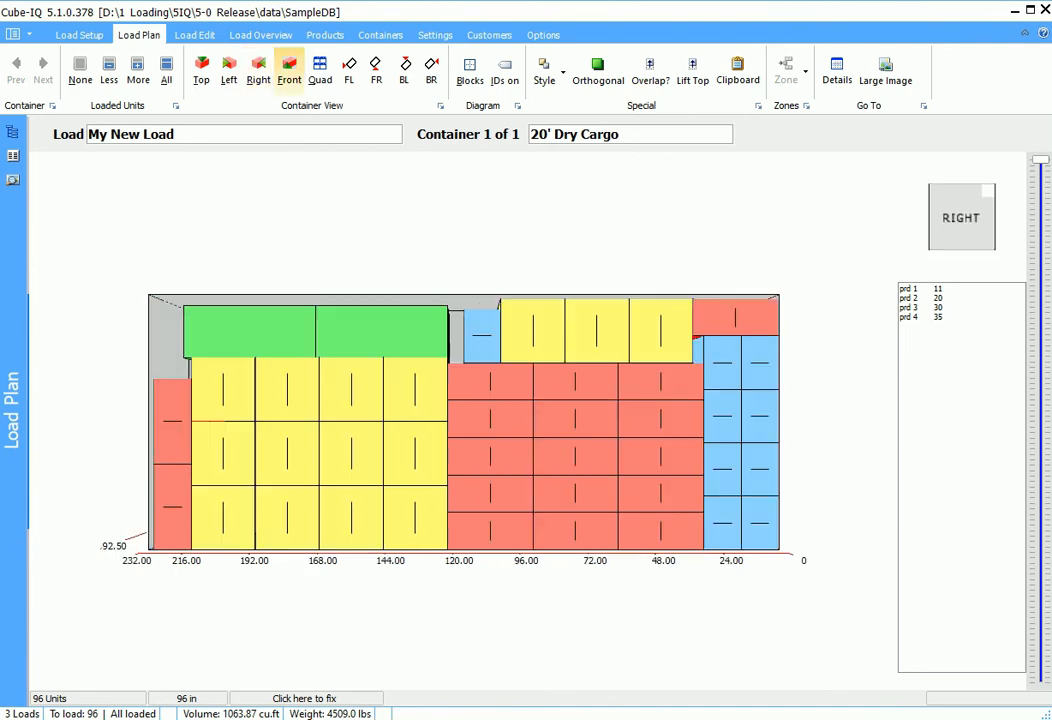
left_click(289, 70)
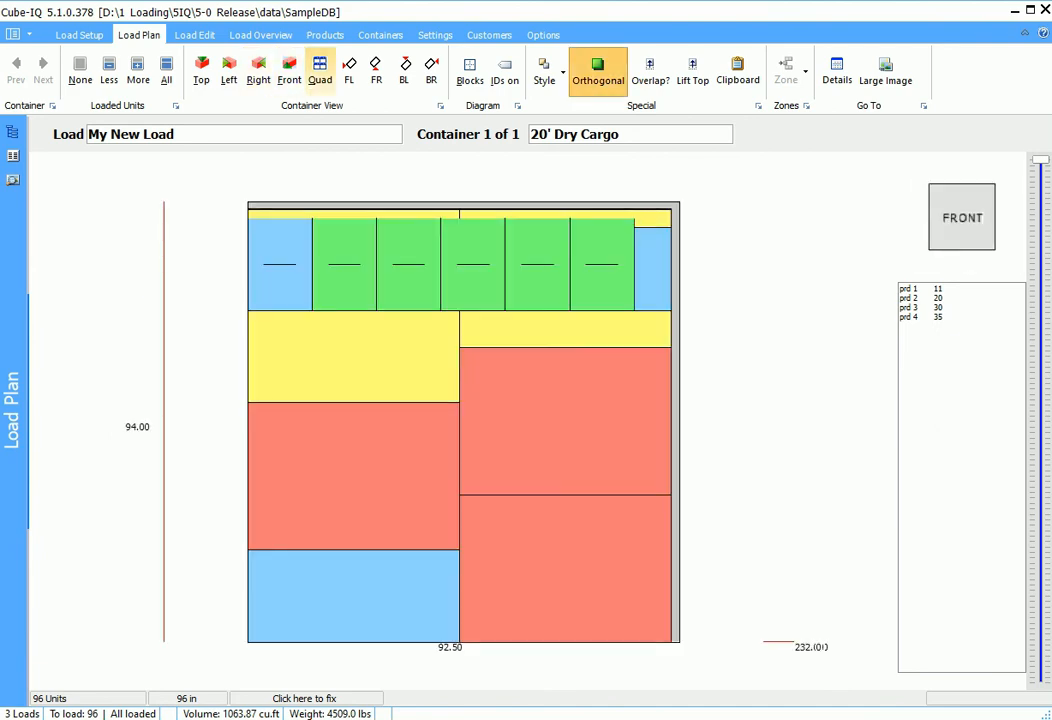
left_click(320, 70)
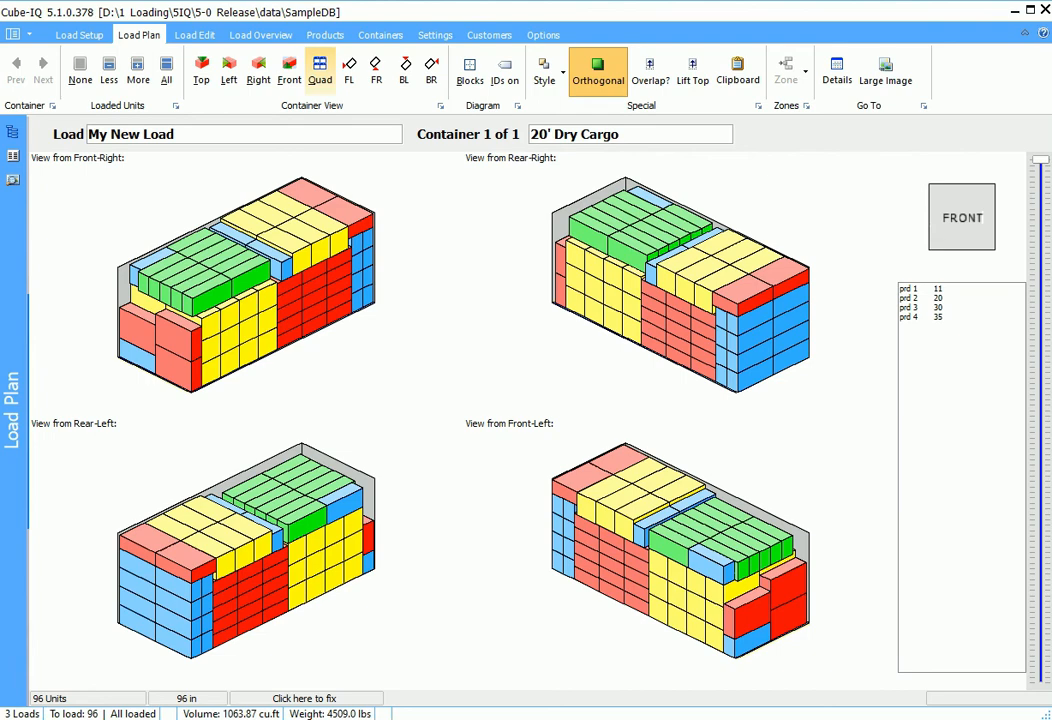
- Inspect the load plan from the front-left, front-right, back-left and back-right corners, finishing in the front-right view
left_click(349, 70)
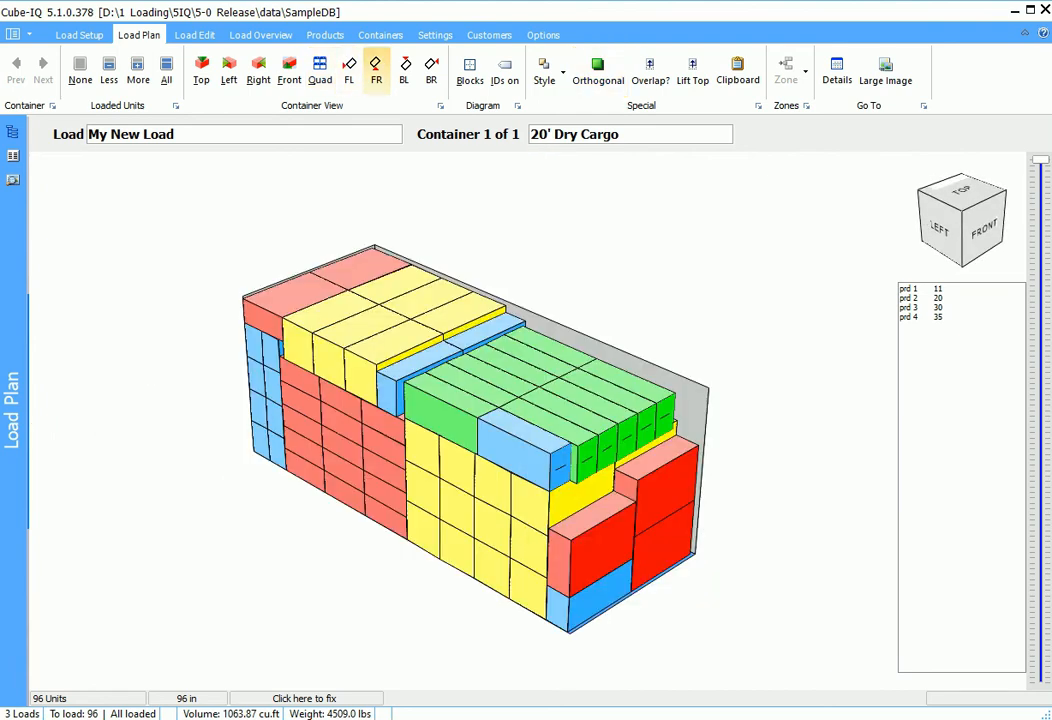
left_click(376, 70)
left_click(404, 70)
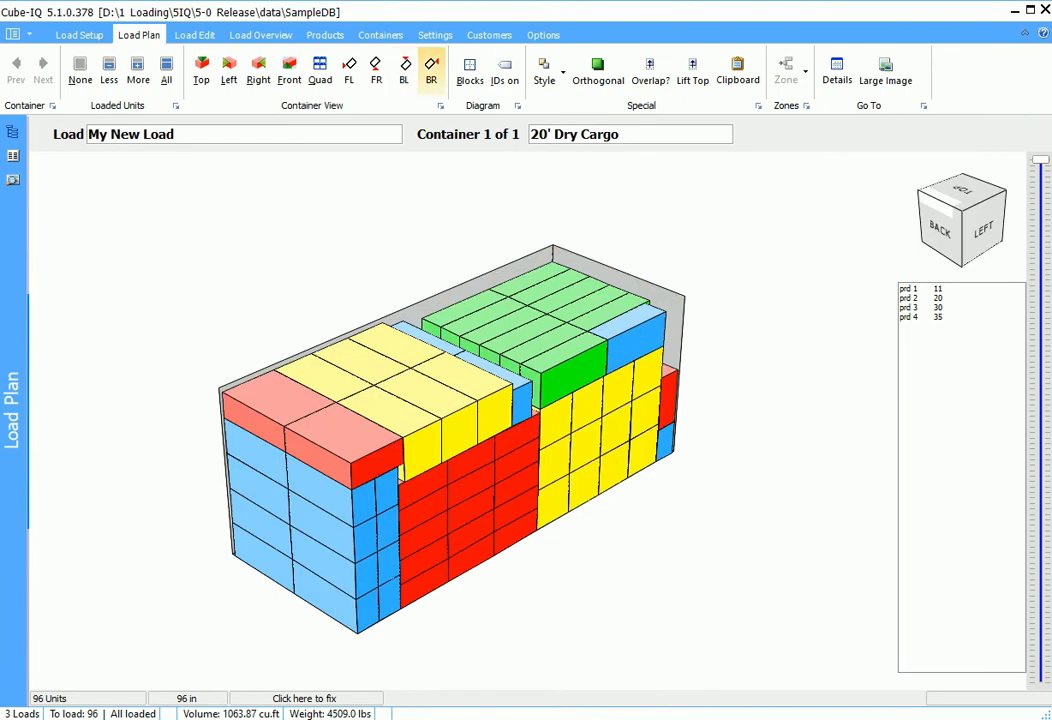
left_click(431, 70)
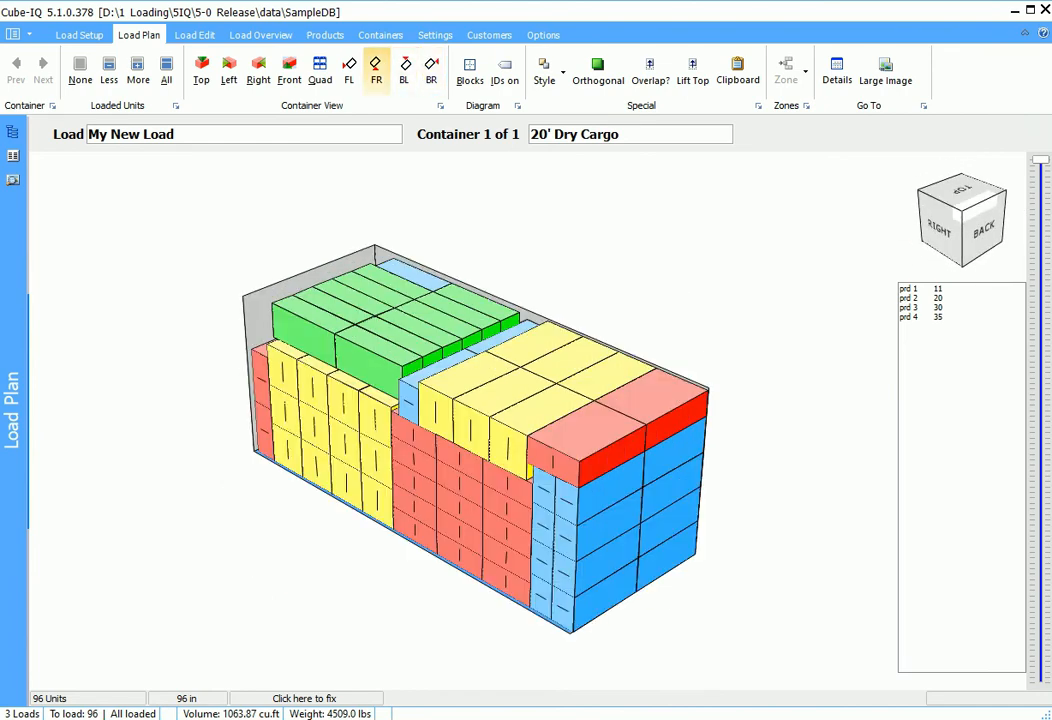
left_click(376, 70)
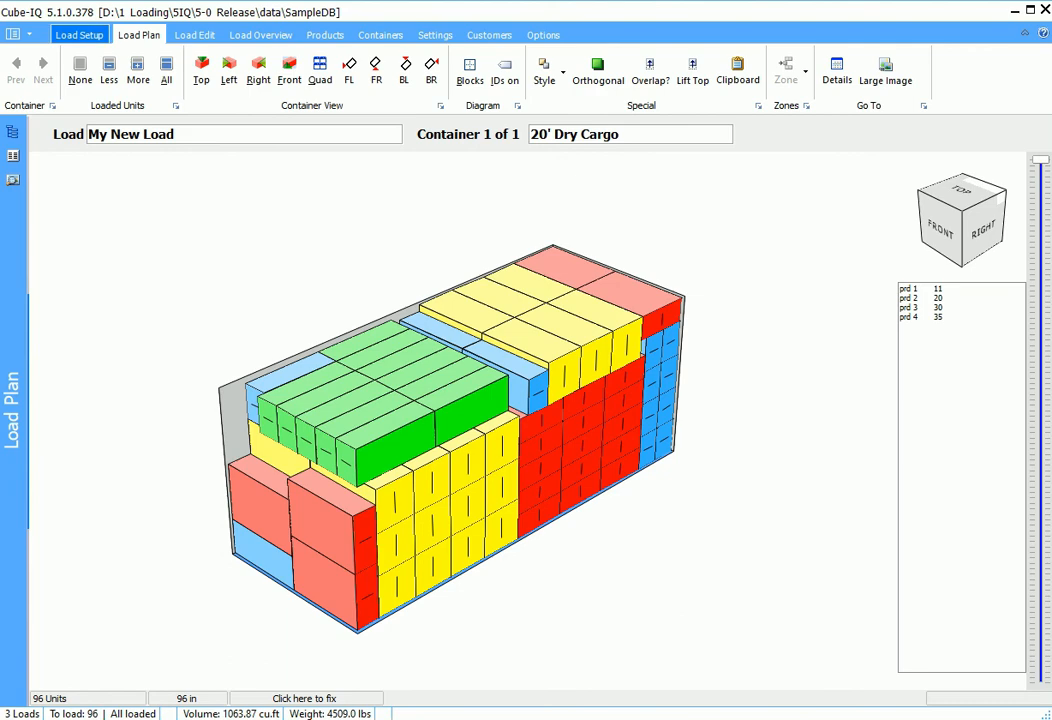
- Return to the load setup and open a print preview of the Load Plan report without compact style
left_click(79, 35)
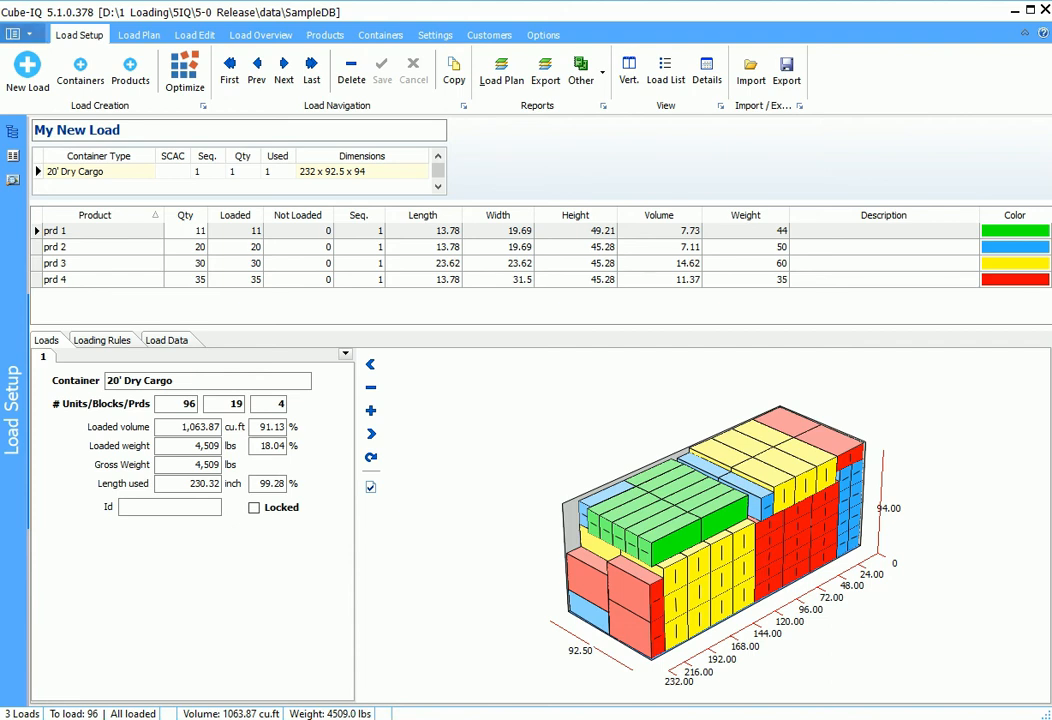
left_click(12, 35)
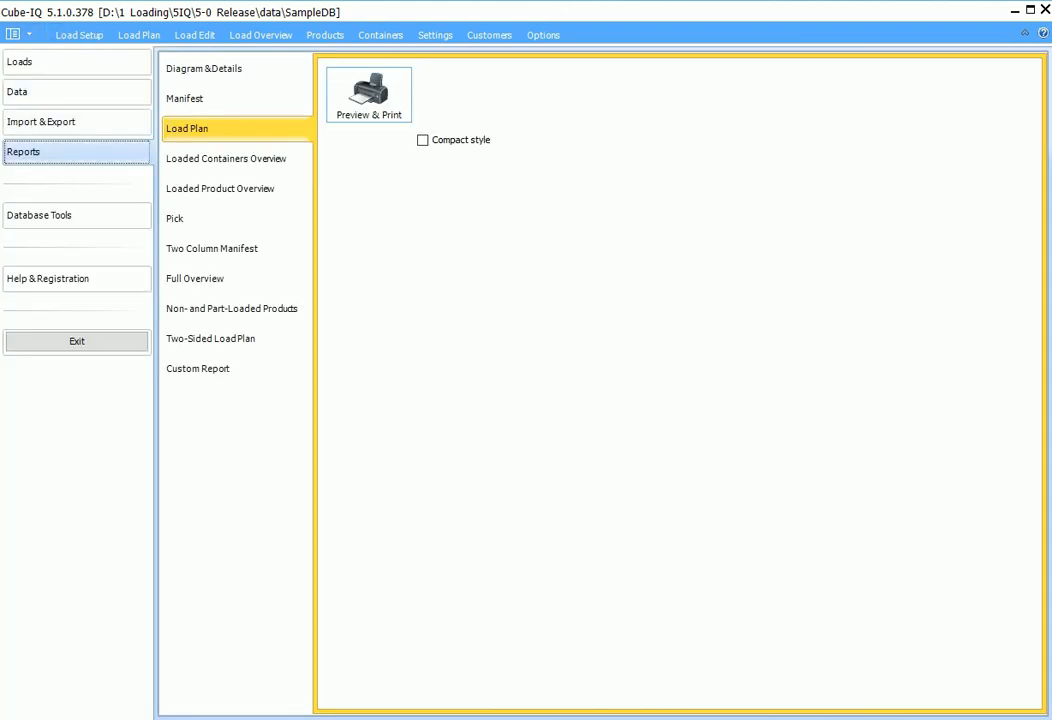
left_click(236, 129)
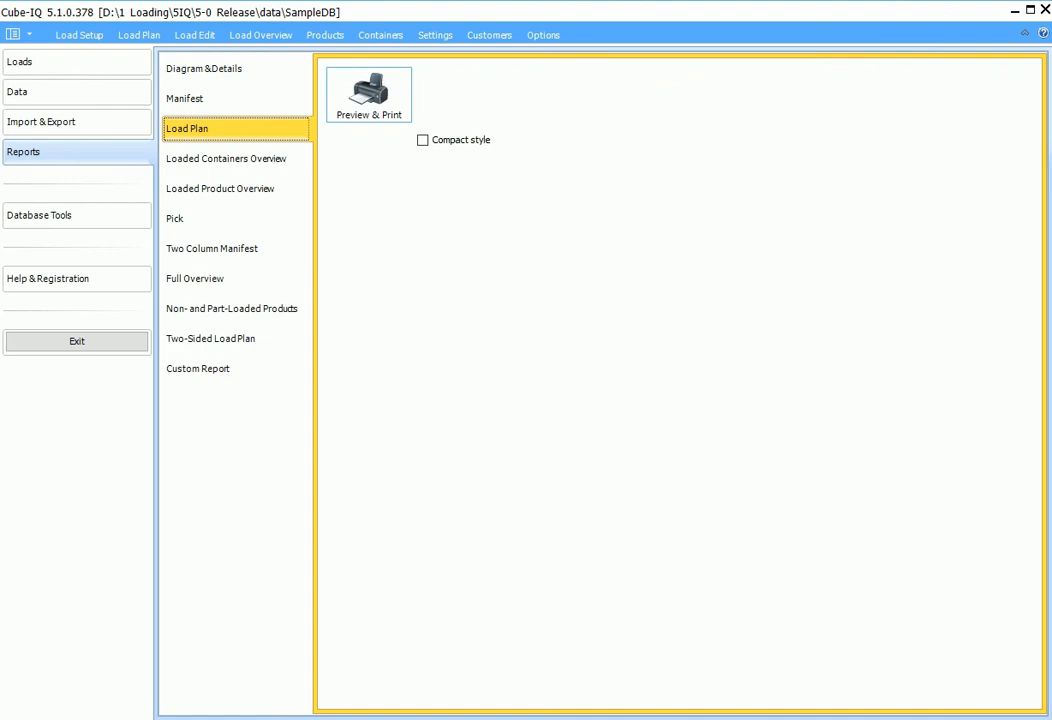
left_click(368, 94)
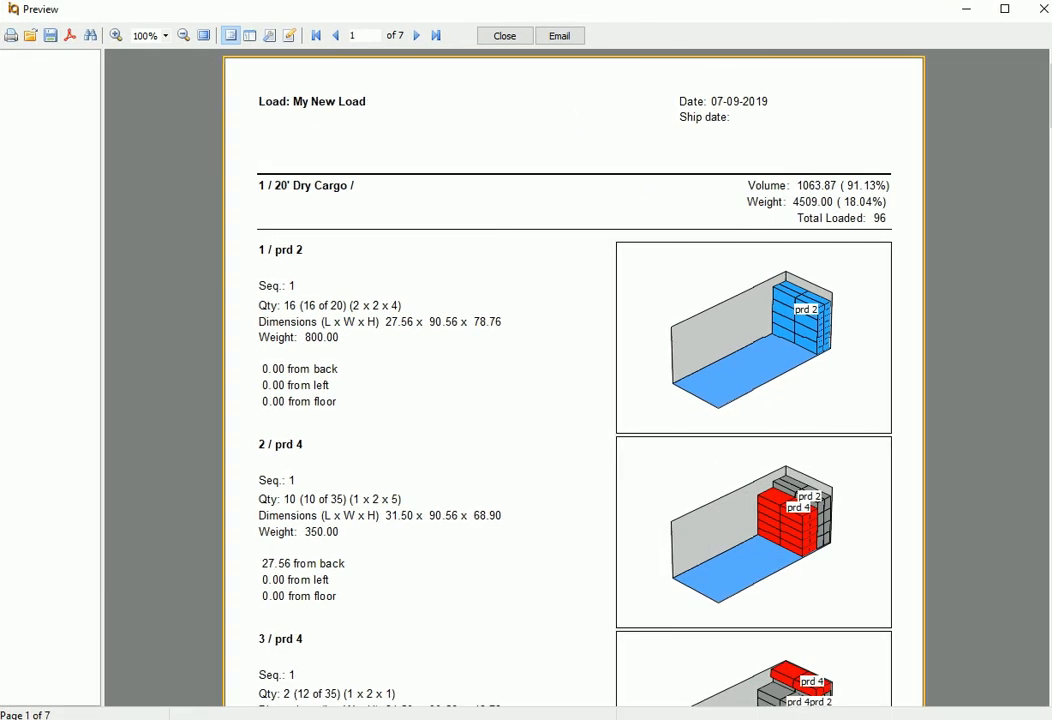
- Read through the block-by-block loading instructions on pages 1 to 6 of the report, and close the preview
scroll(573, 380, "down", 8)
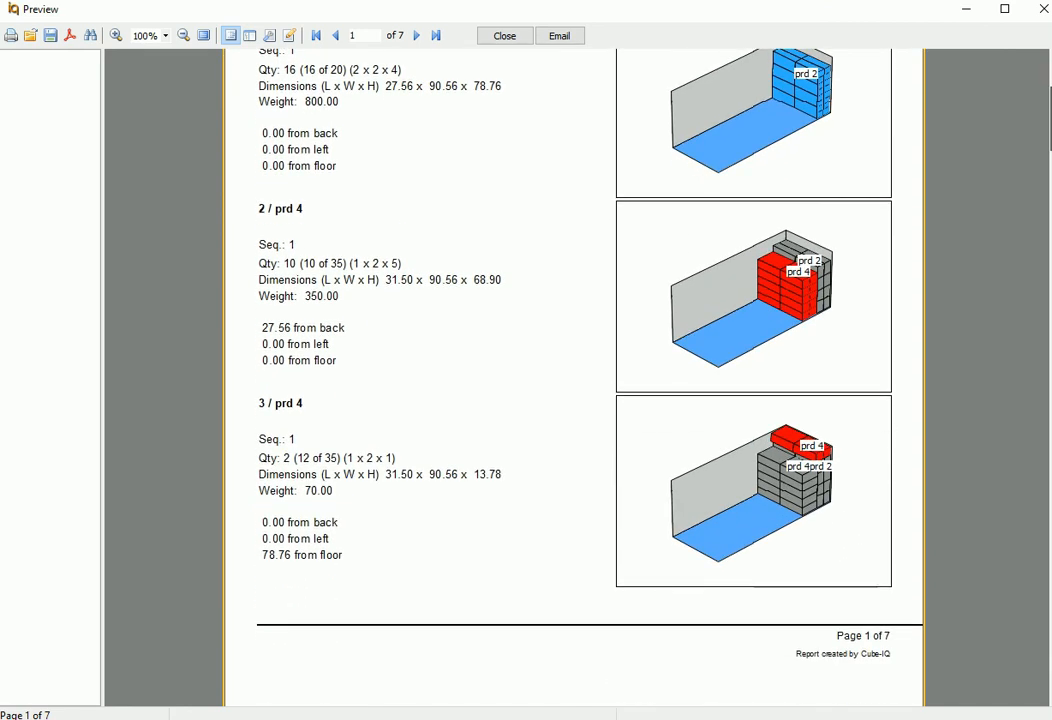
scroll(573, 380, "down", 10)
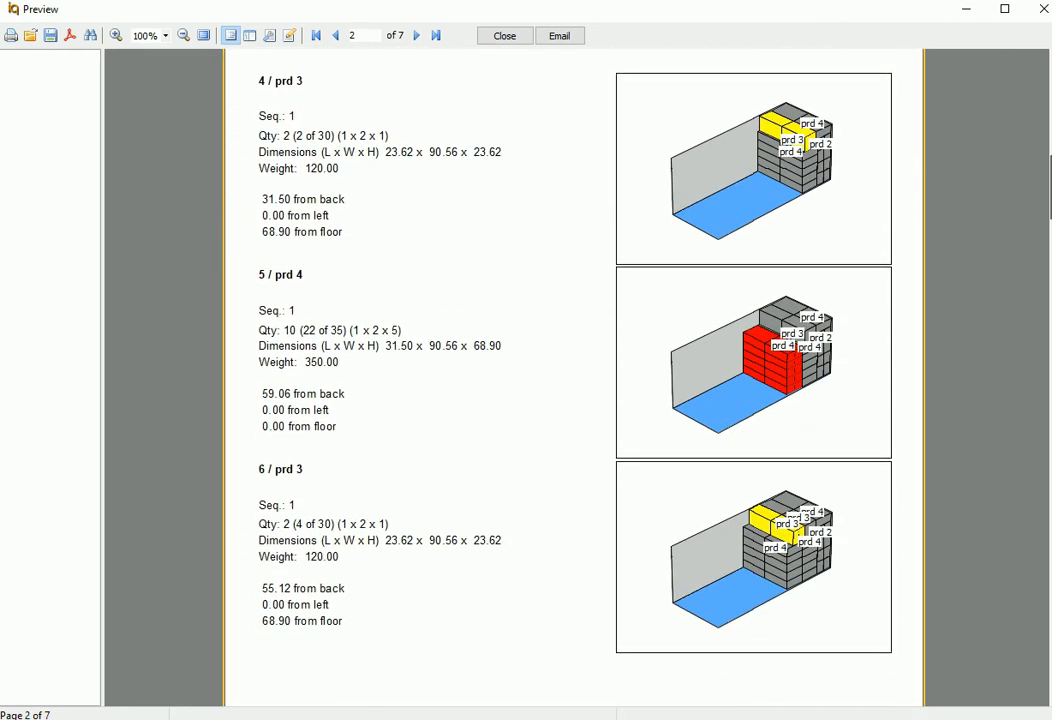
scroll(573, 380, "down", 10)
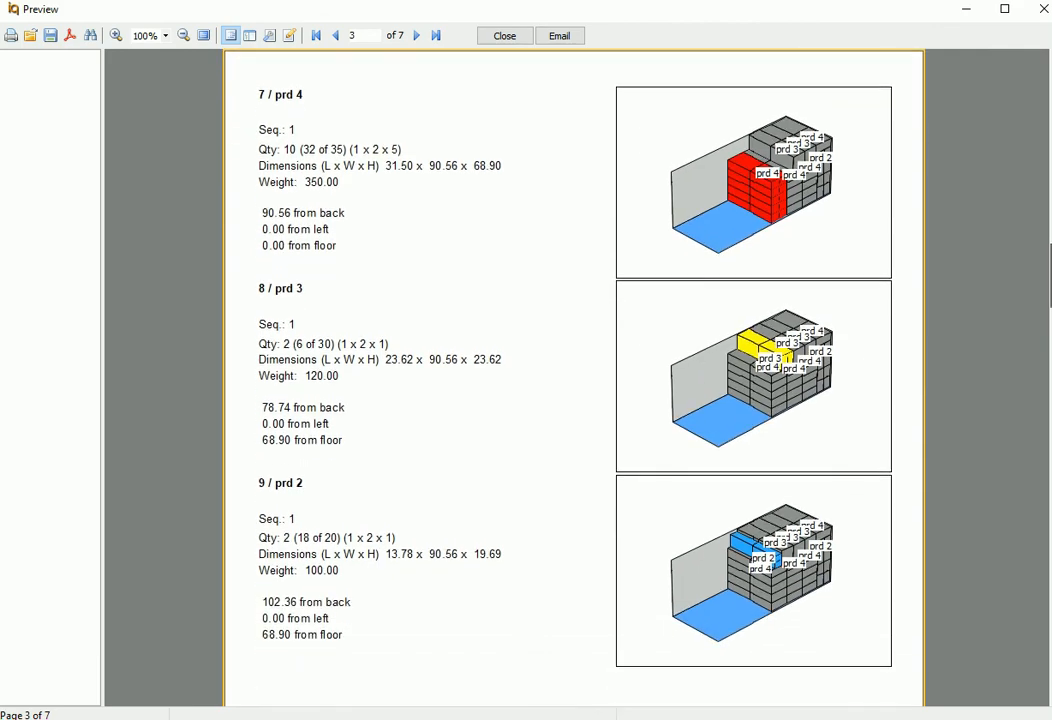
scroll(573, 380, "down", 12)
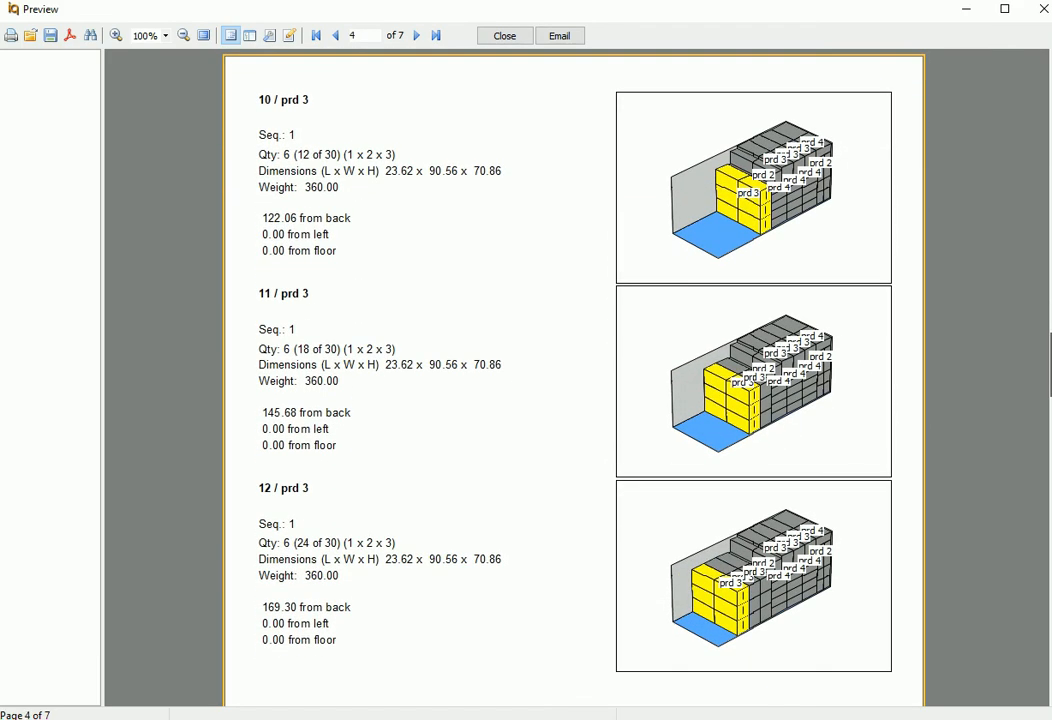
scroll(573, 380, "down", 12)
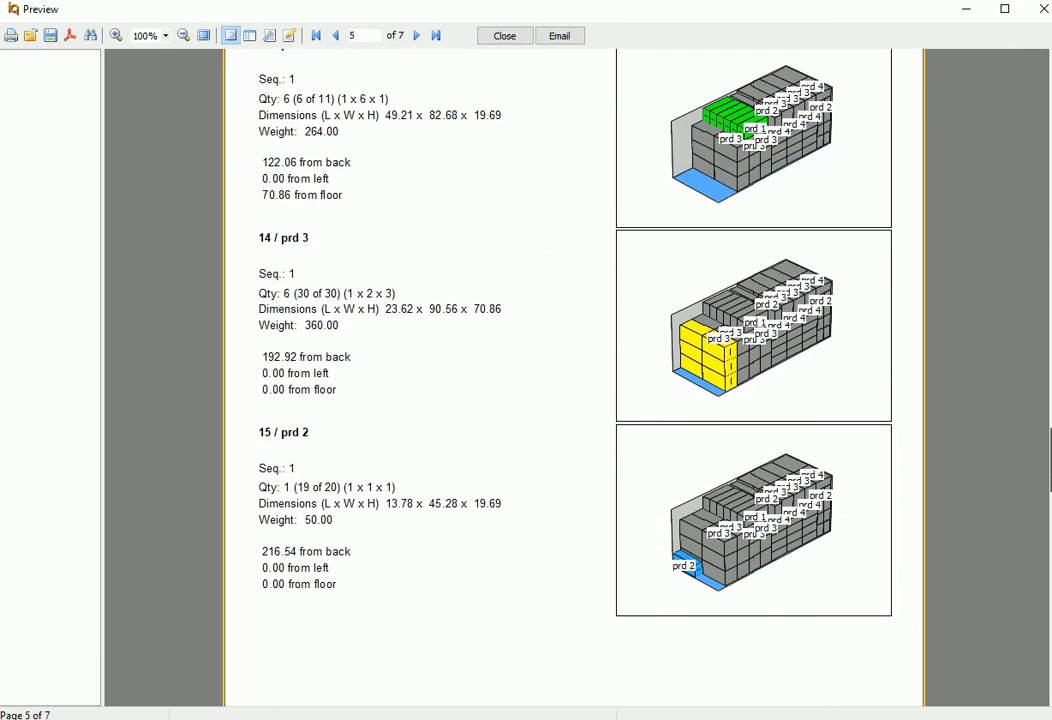
scroll(573, 380, "down", 6)
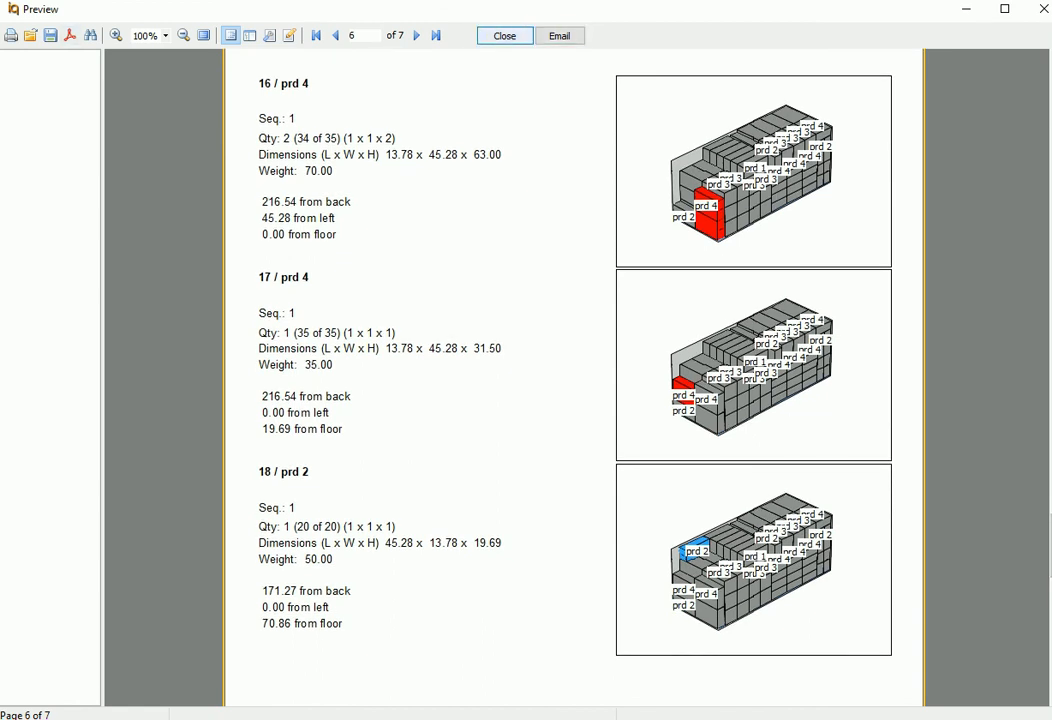
left_click(504, 35)
key("Escape")
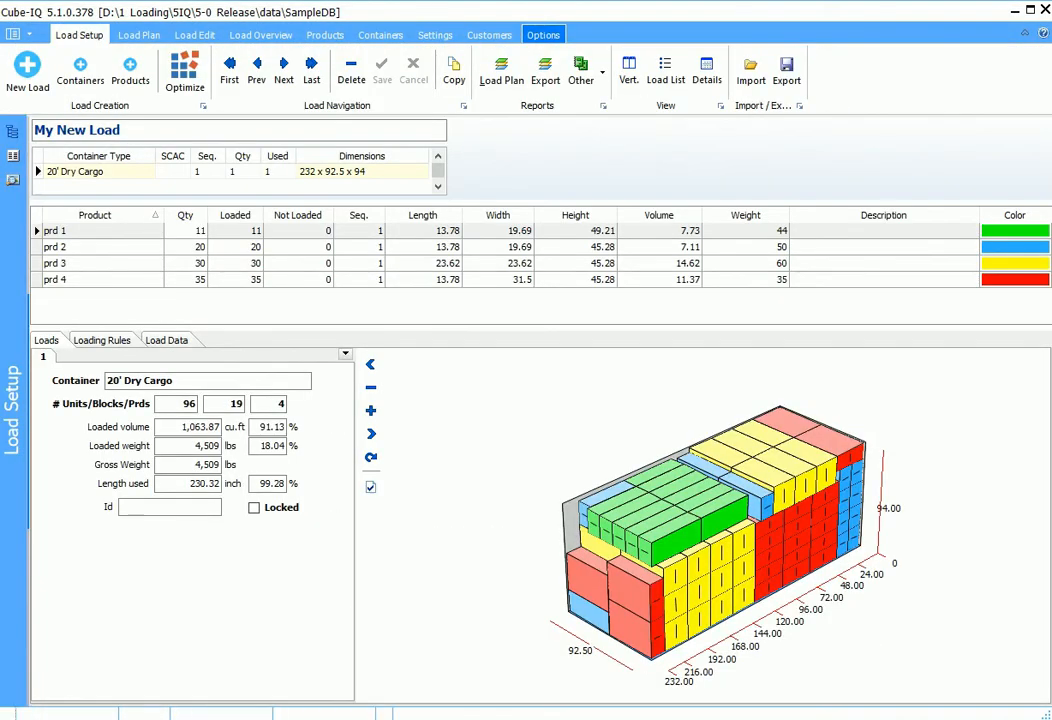
- Check the preferred language setting for reports in the general options, and return to the load setup
left_click(543, 35)
left_click(705, 198)
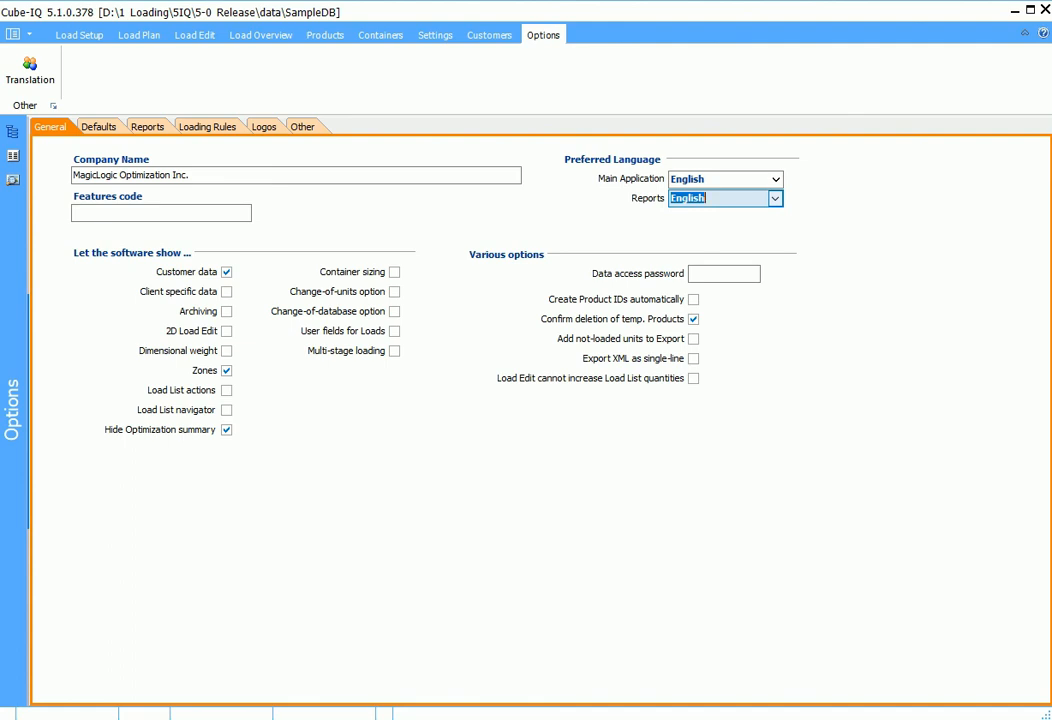
left_click(79, 35)
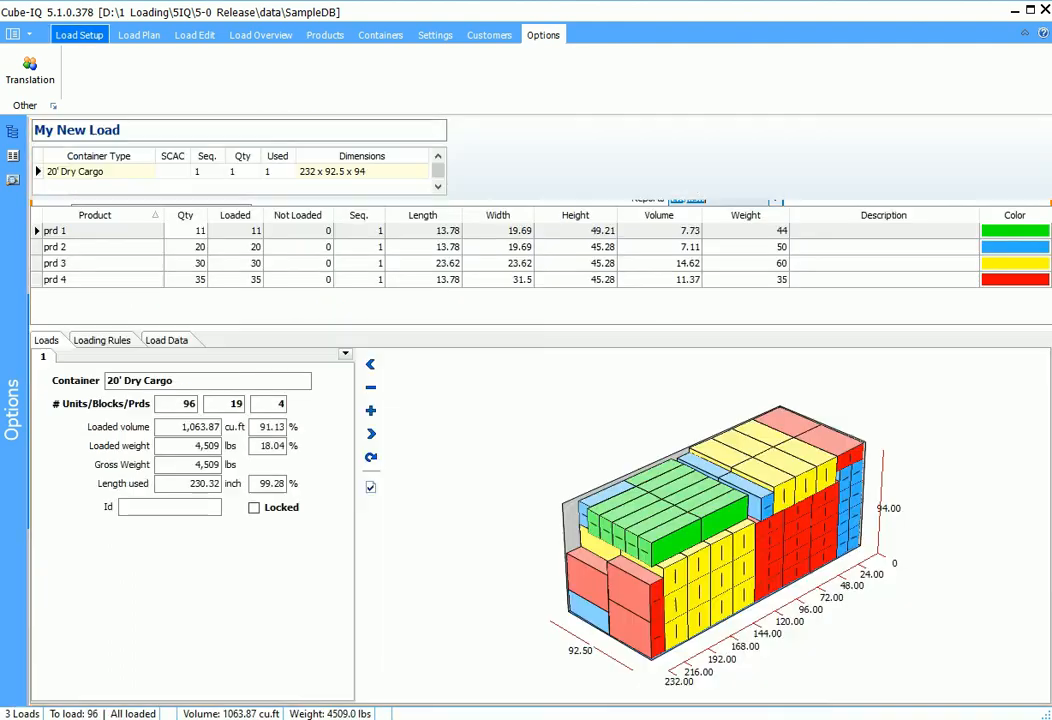